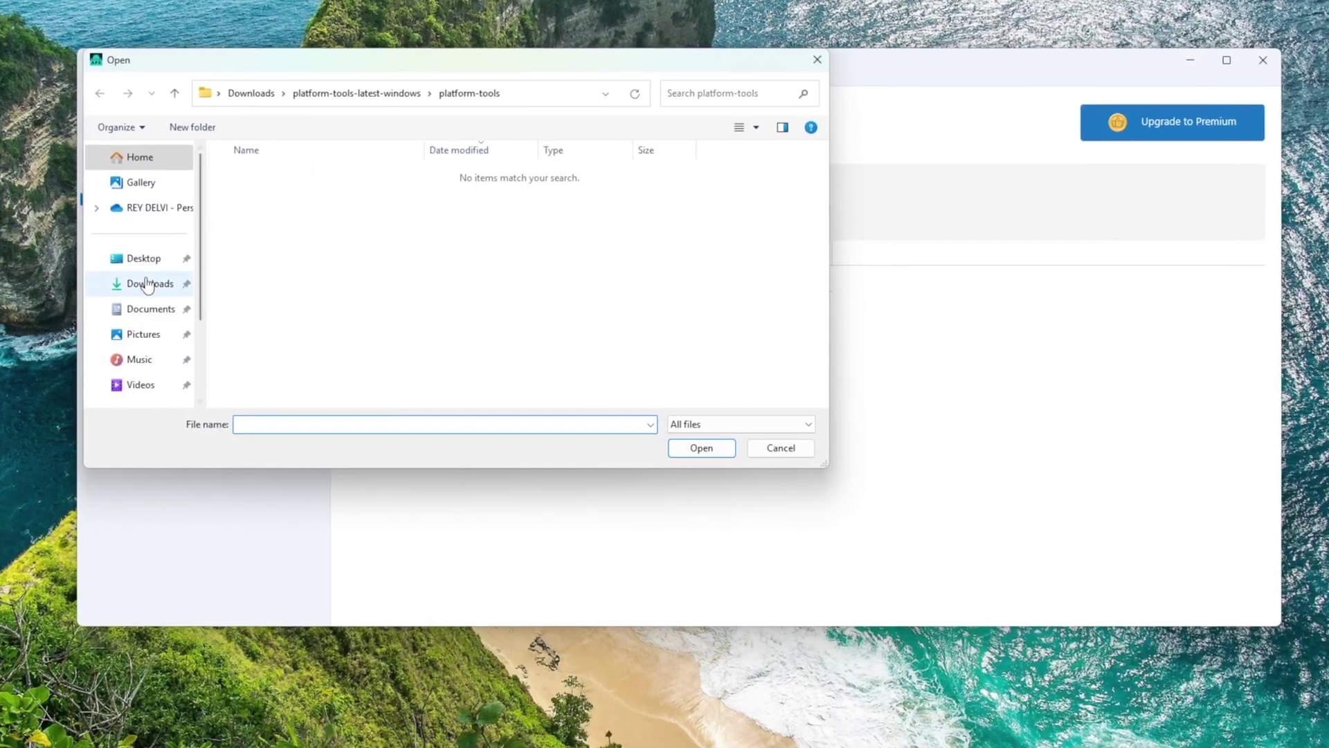
Install Delta-2.684.688.apk from Downloads, then launch Roblox from the installed apps list.
left_click(147, 284)
left_click(280, 197)
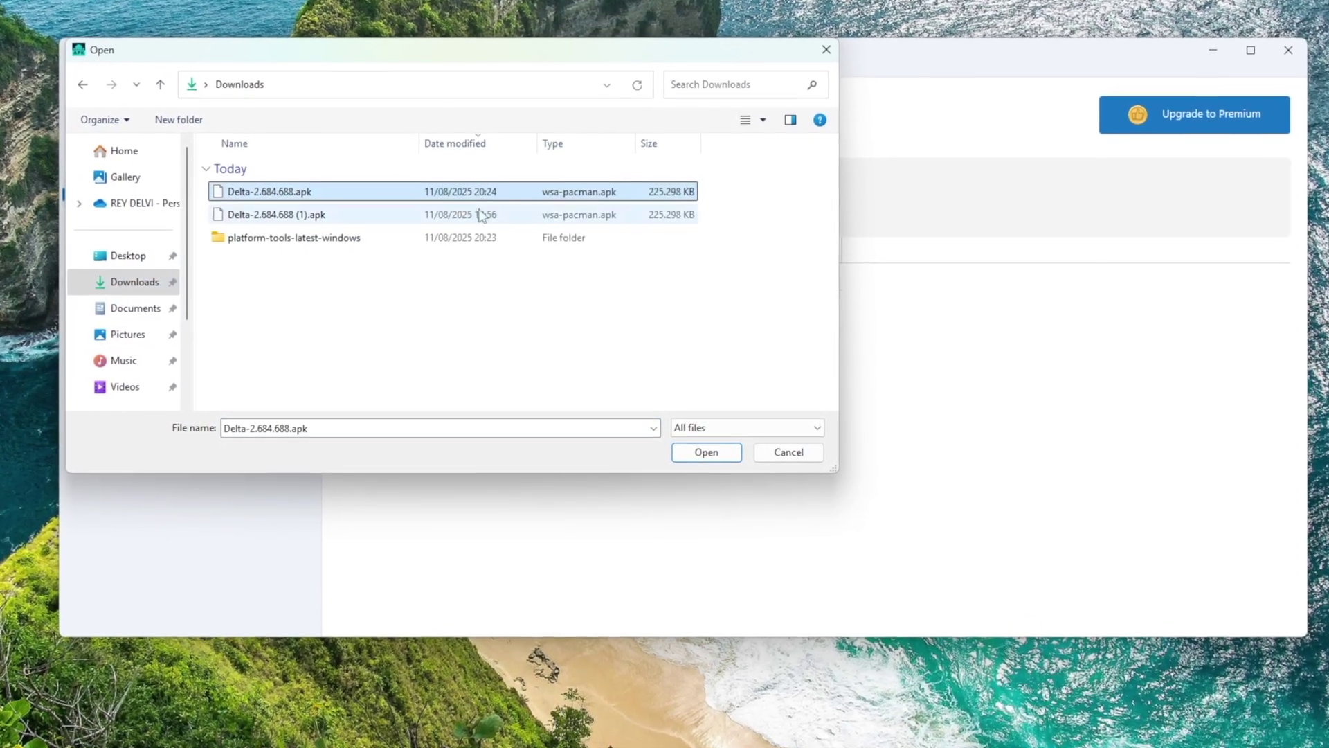
left_click(694, 453)
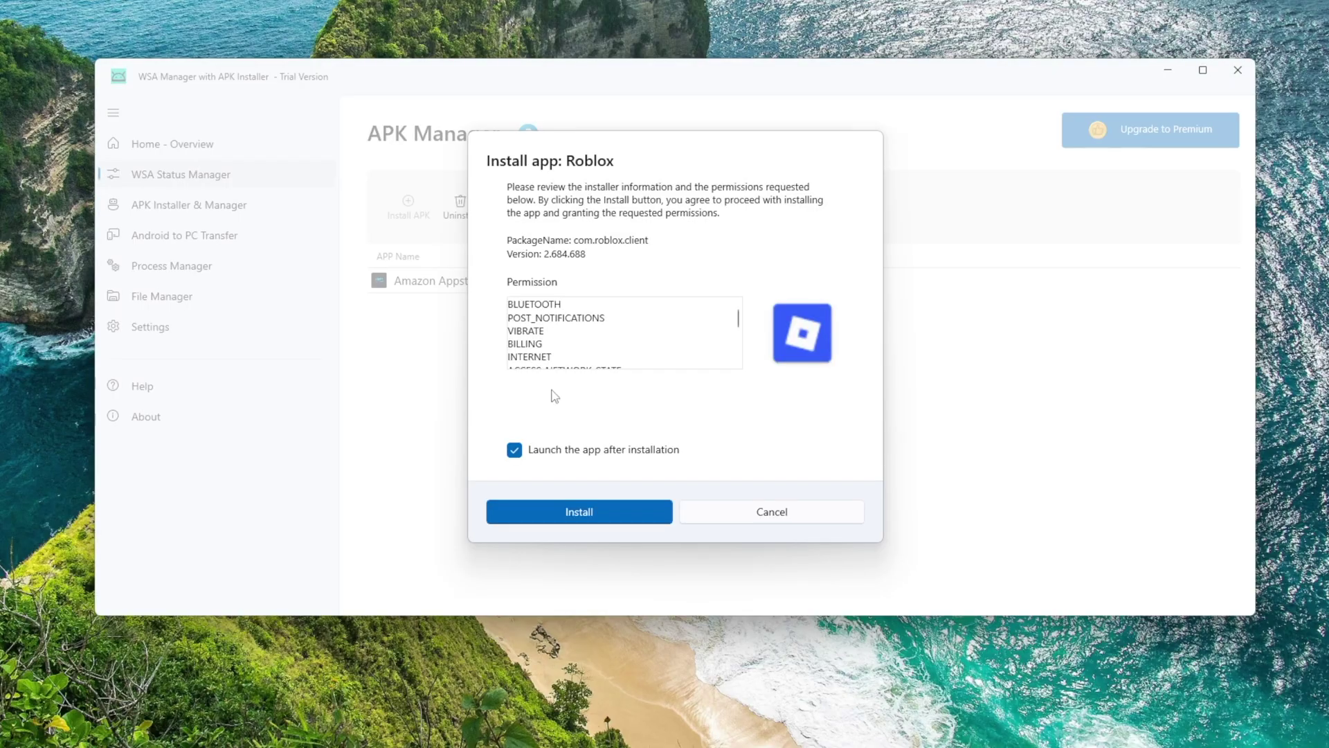
key("Return")
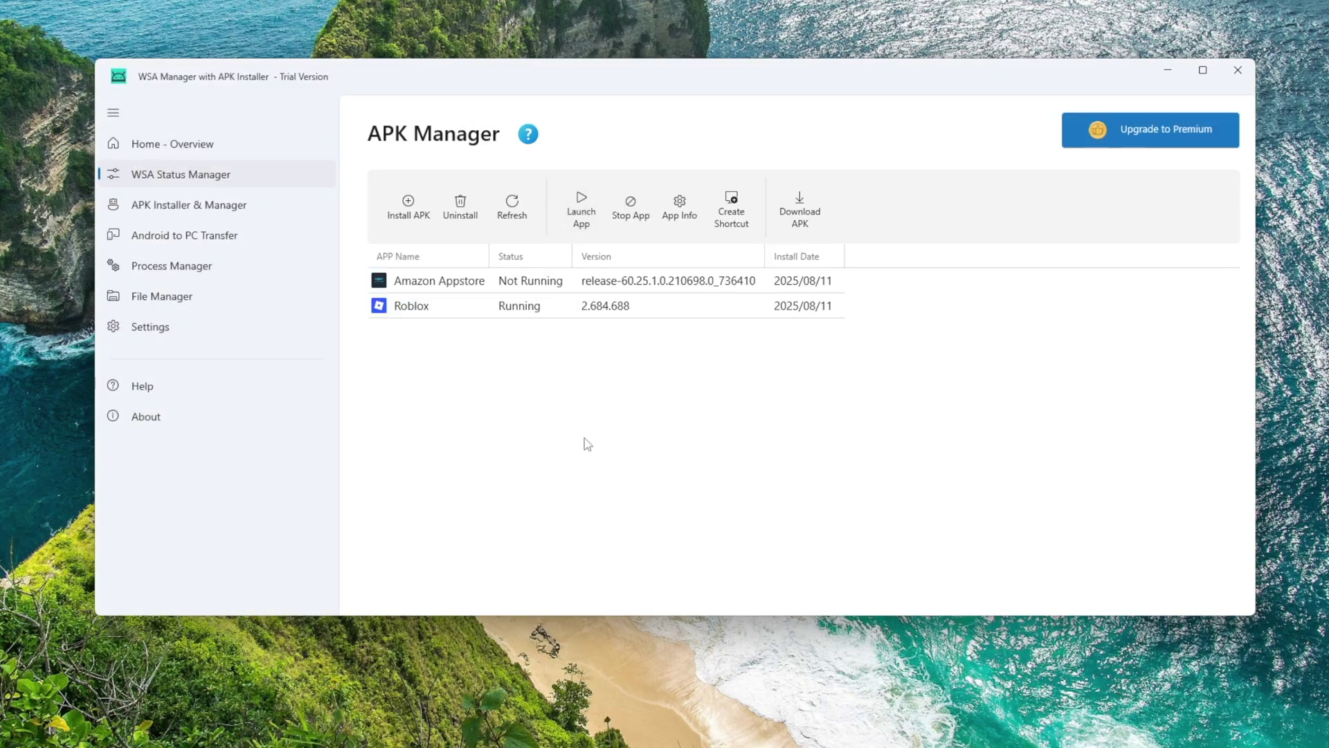
left_click(511, 305)
left_click(582, 214)
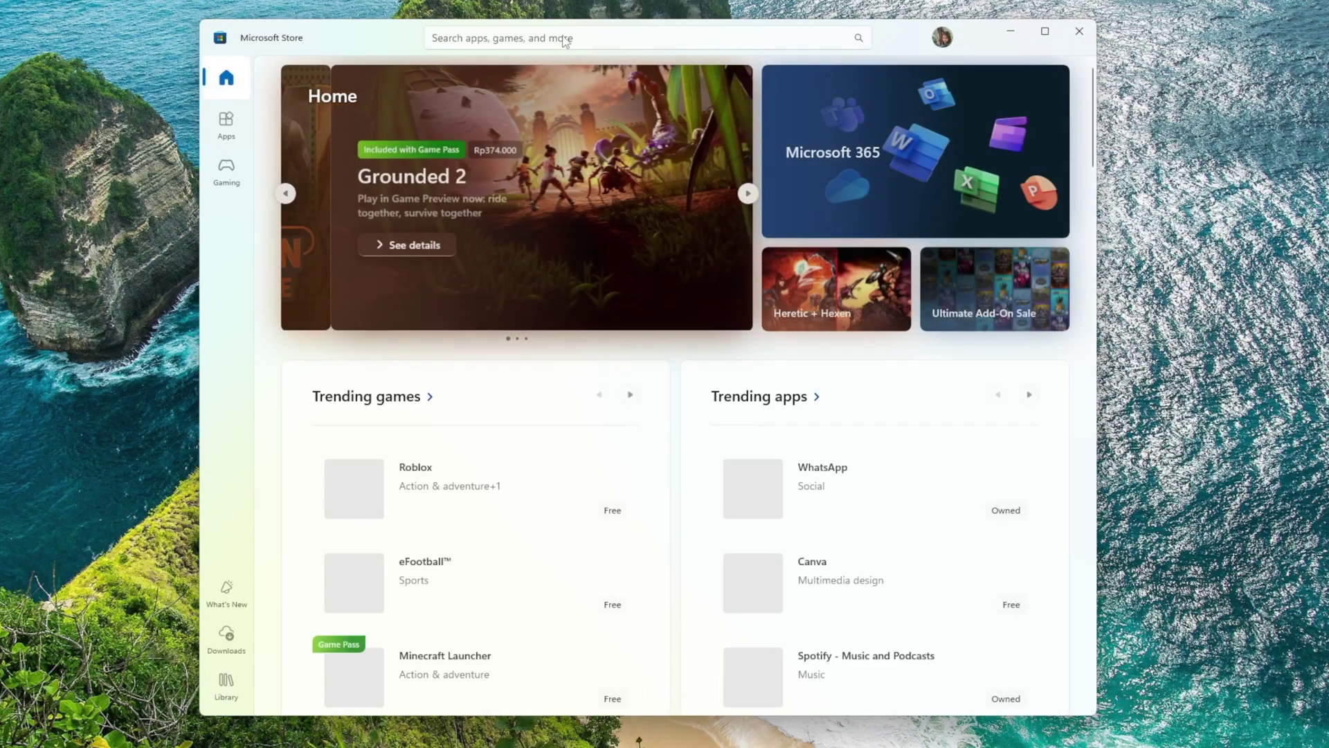
Search the Store for 'WSA' and open the WSA Manager with APK Installer product page.
left_click(563, 34)
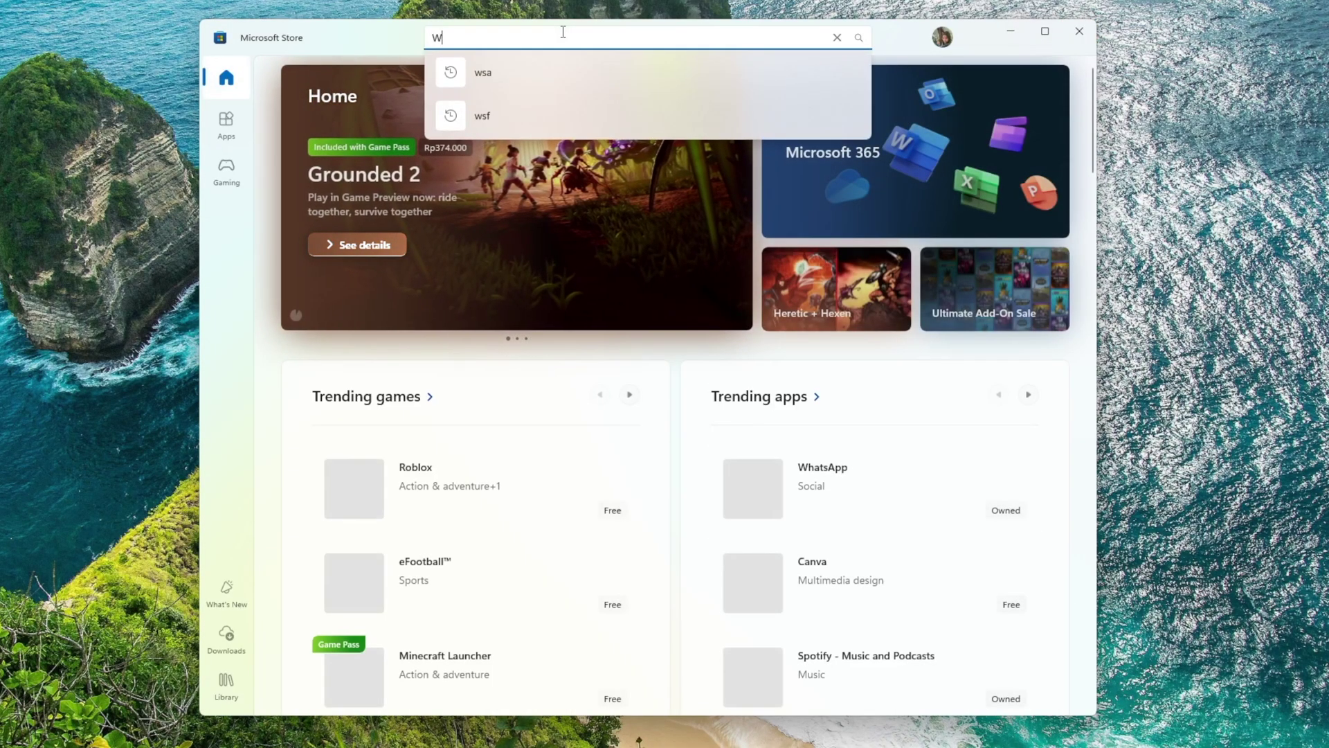
type("WSA")
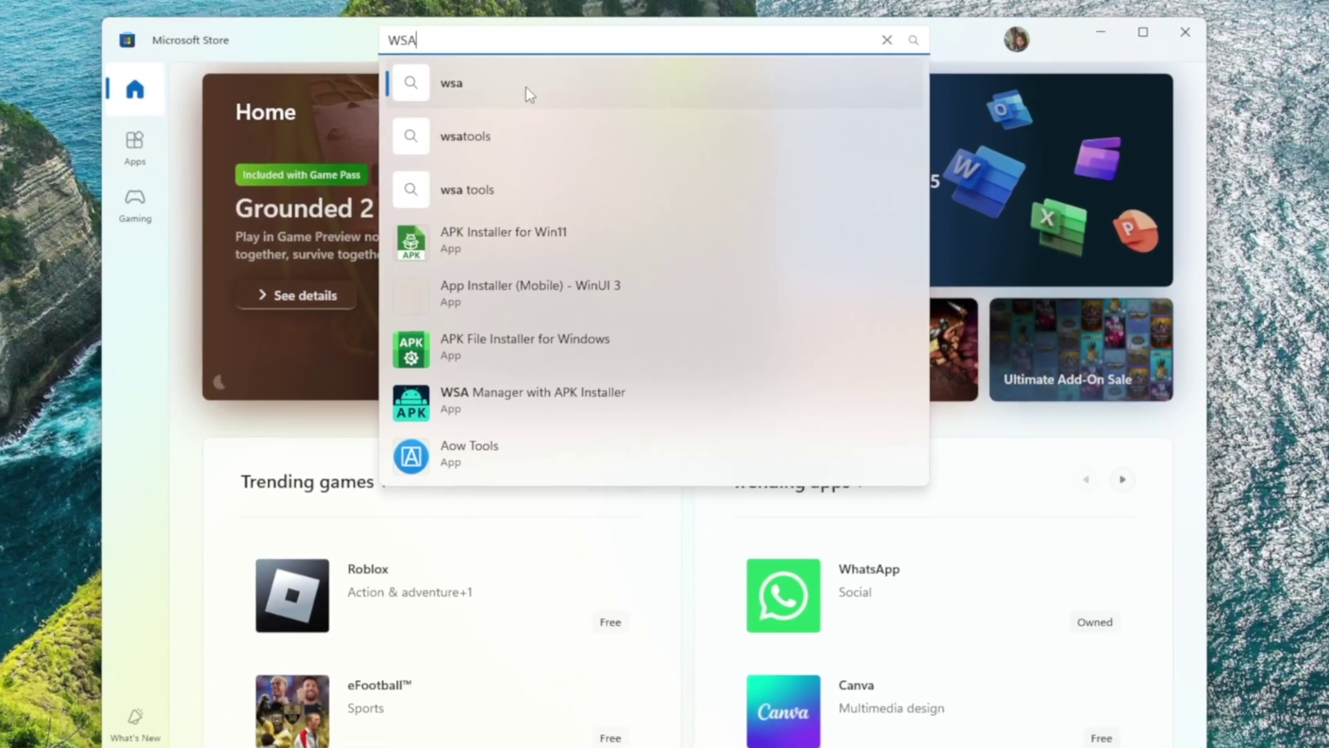
left_click(533, 74)
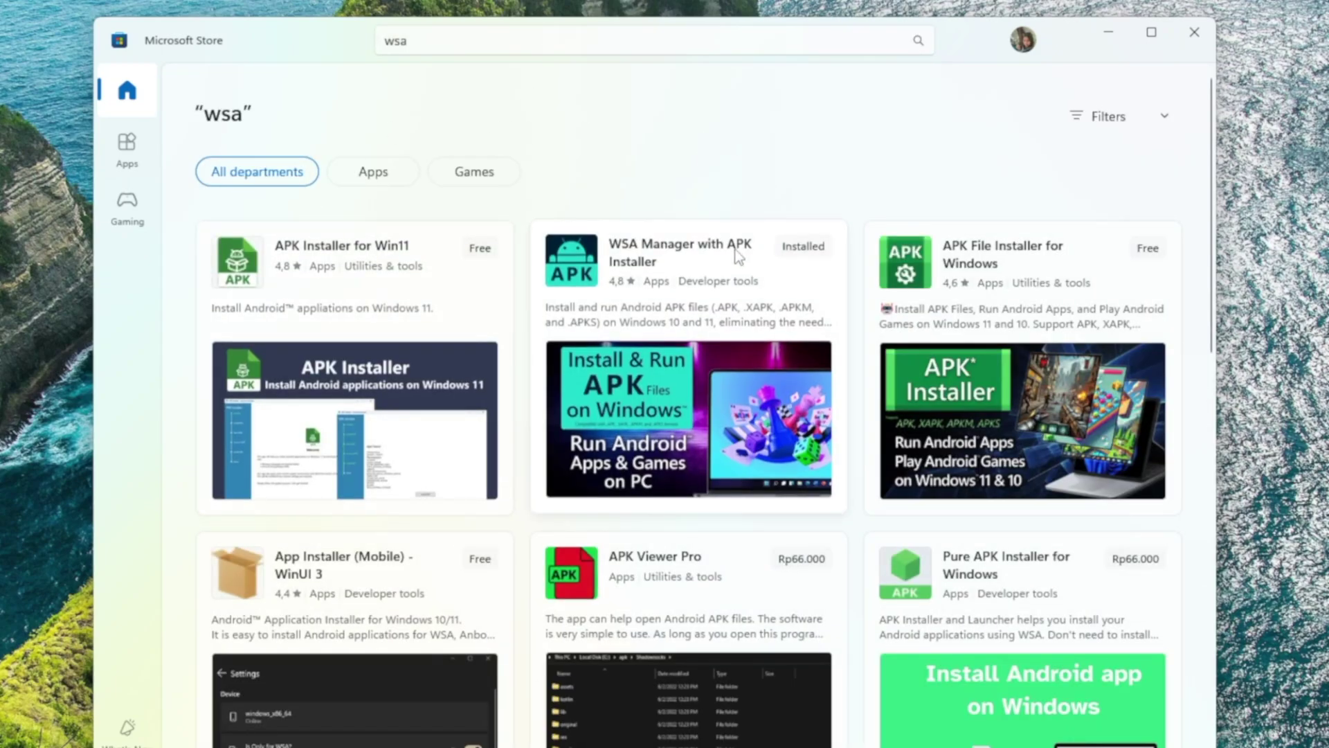
left_click(731, 265)
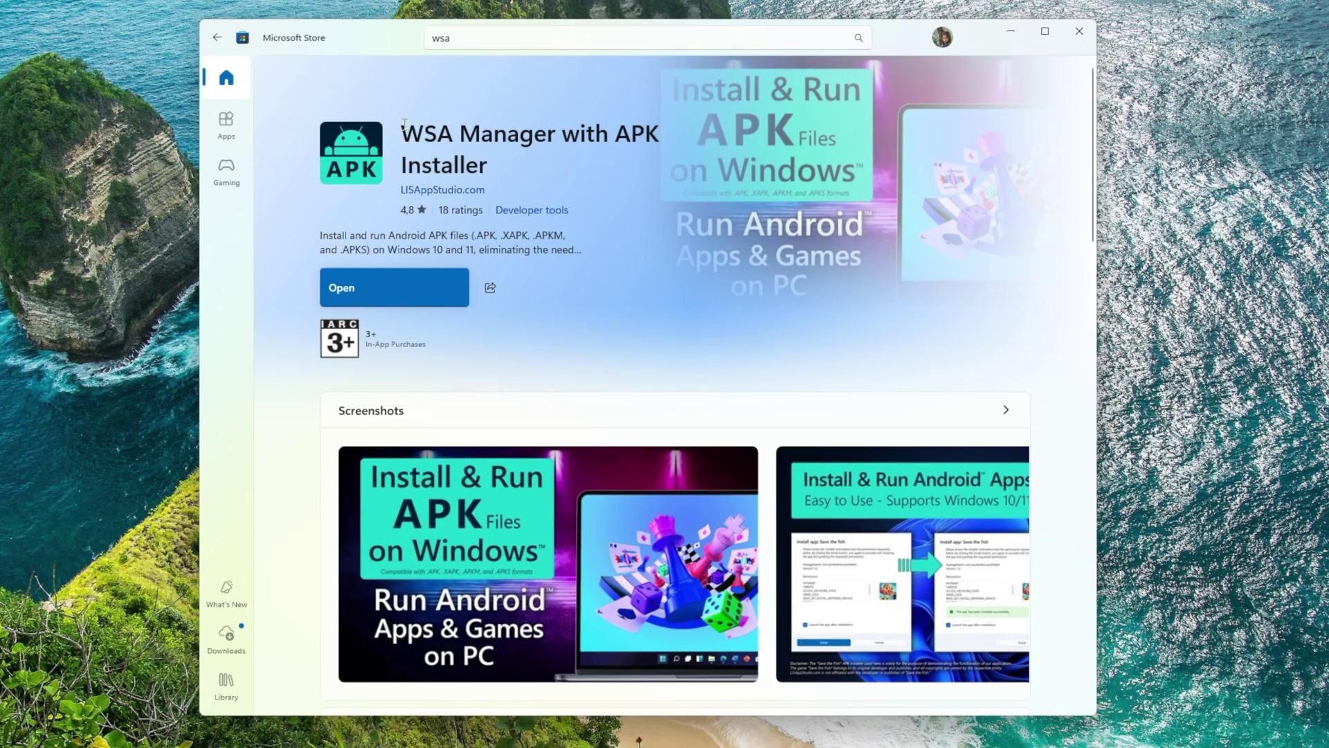
Browse the product page's title and description, then return to the top.
left_click_drag(391, 139, 691, 238)
scroll(691, 239, "down", 8)
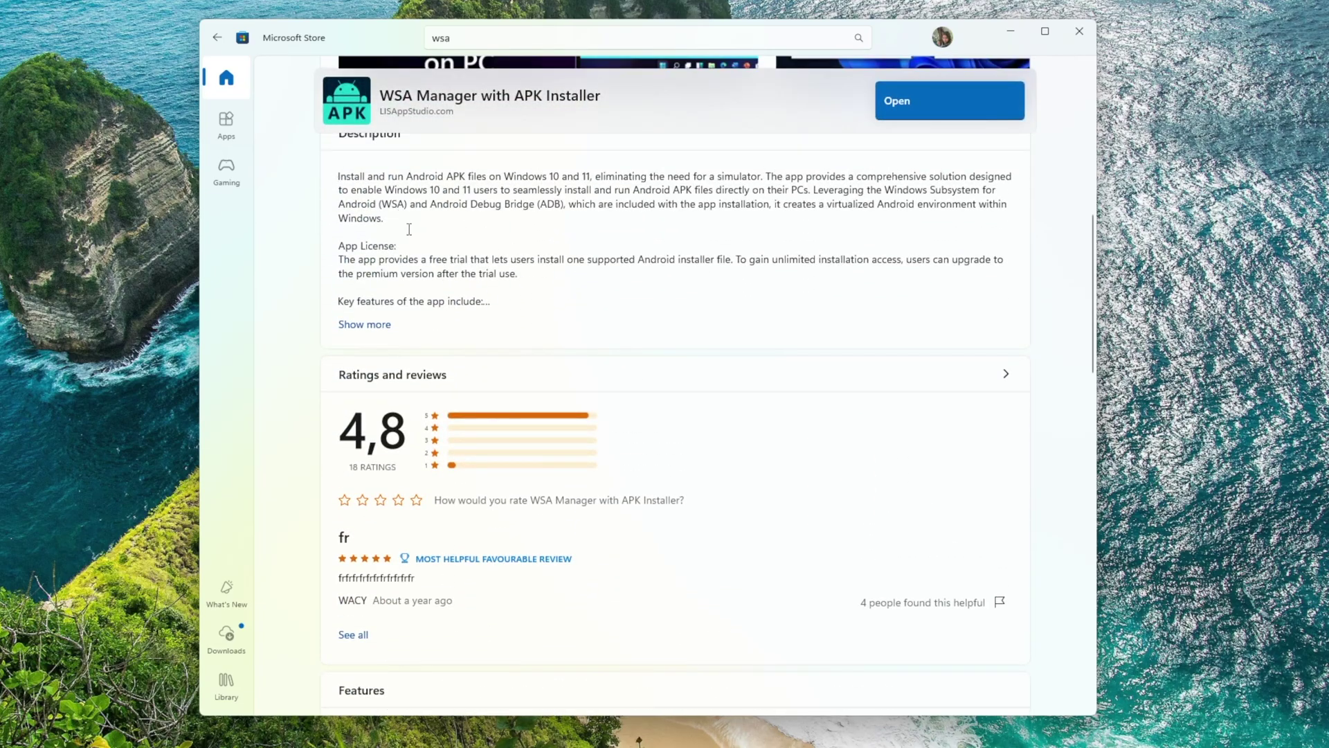
left_click_drag(408, 229, 338, 176)
left_click(338, 176)
scroll(552, 333, "up", 6)
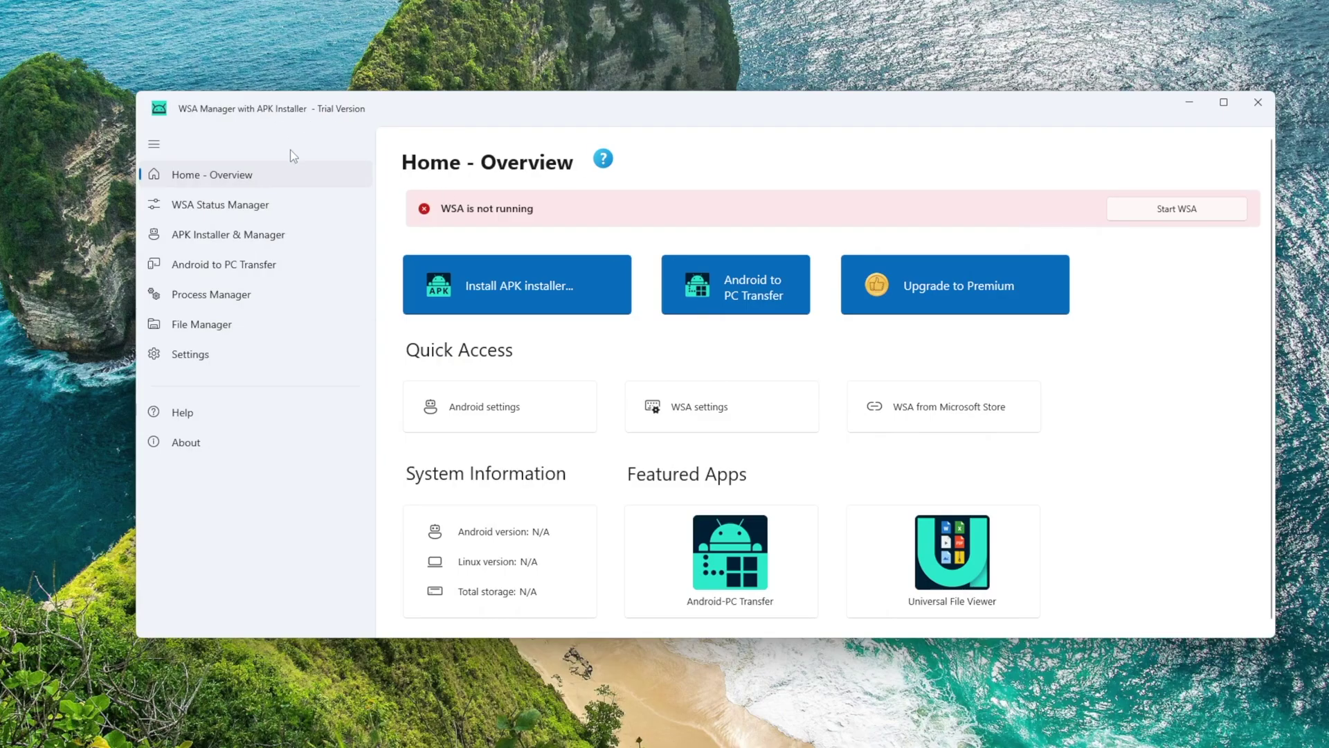
Show the WSA Status Manager page, where WSA is installed but not running or connected to ADB.
left_click(257, 205)
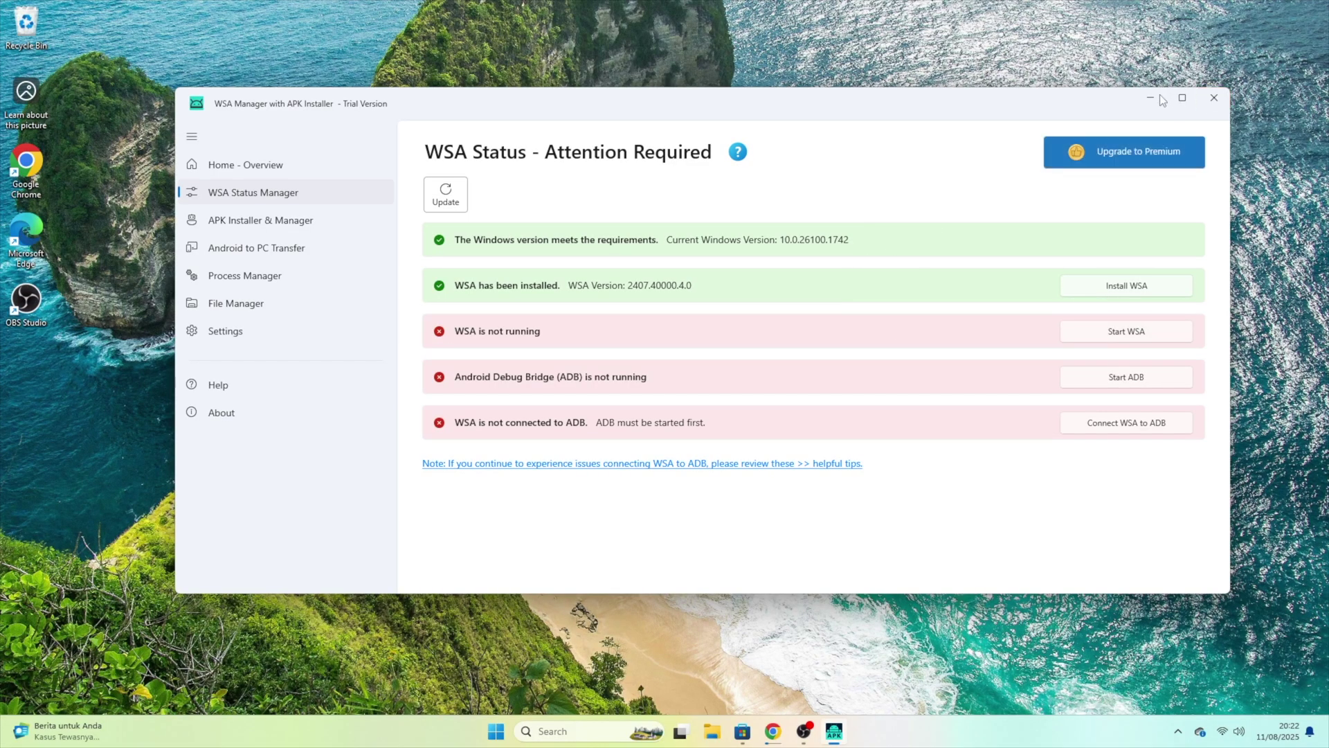
Minimize WSA Manager and open 'Turn Windows features on or off' from a Start search for 'TURN'.
left_click(1152, 98)
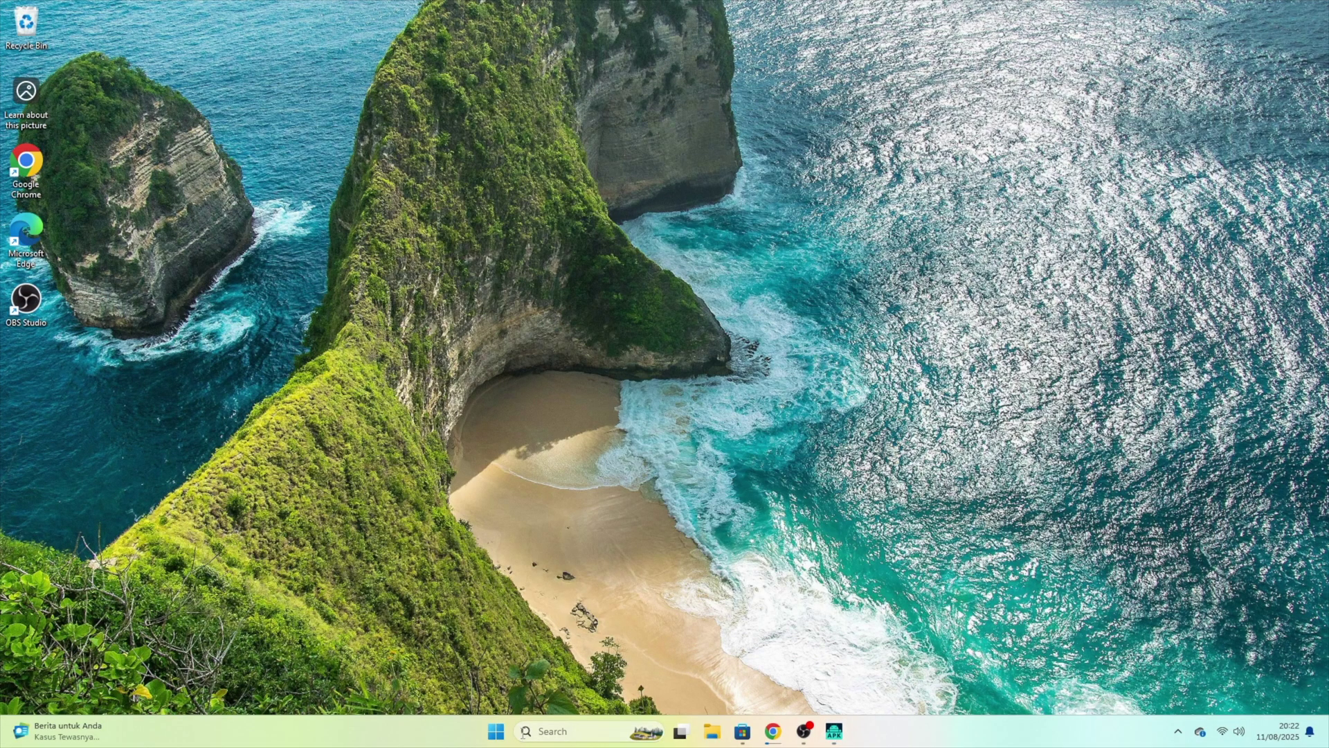
left_click(499, 734)
left_click(554, 731)
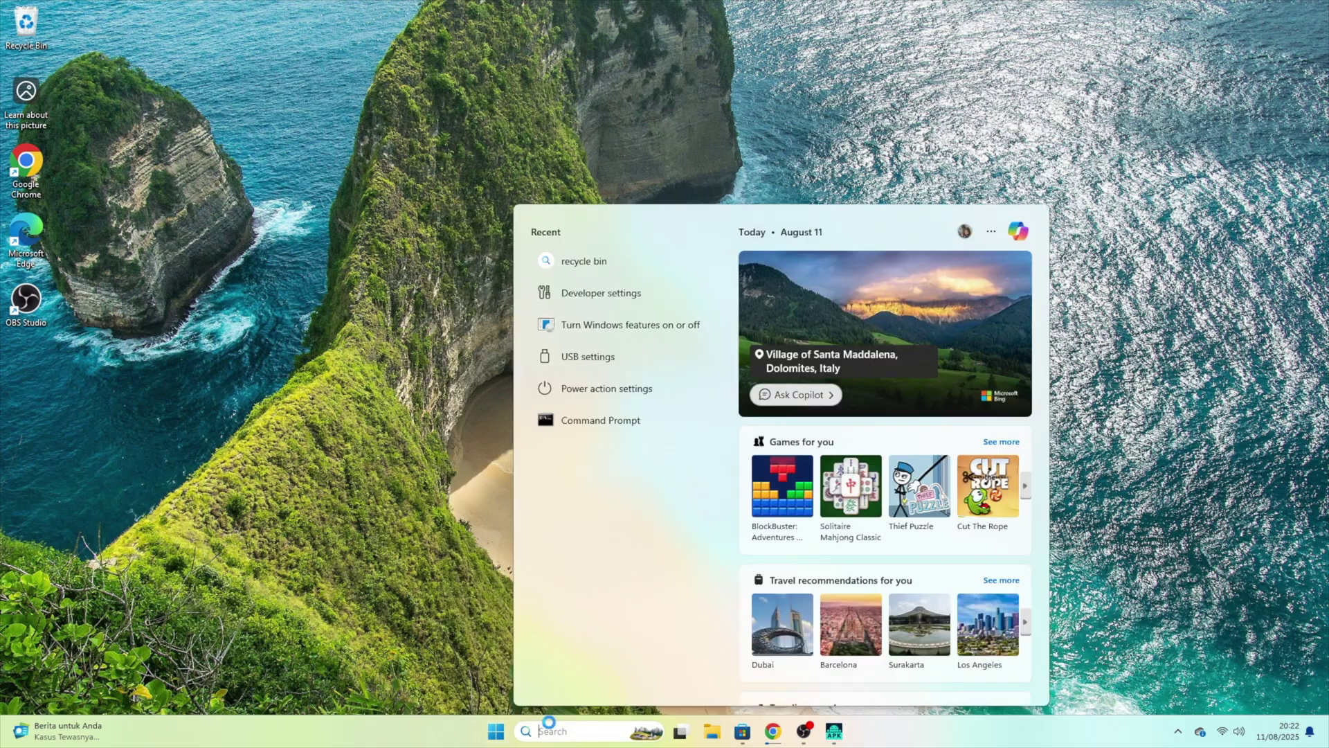
type("TURN")
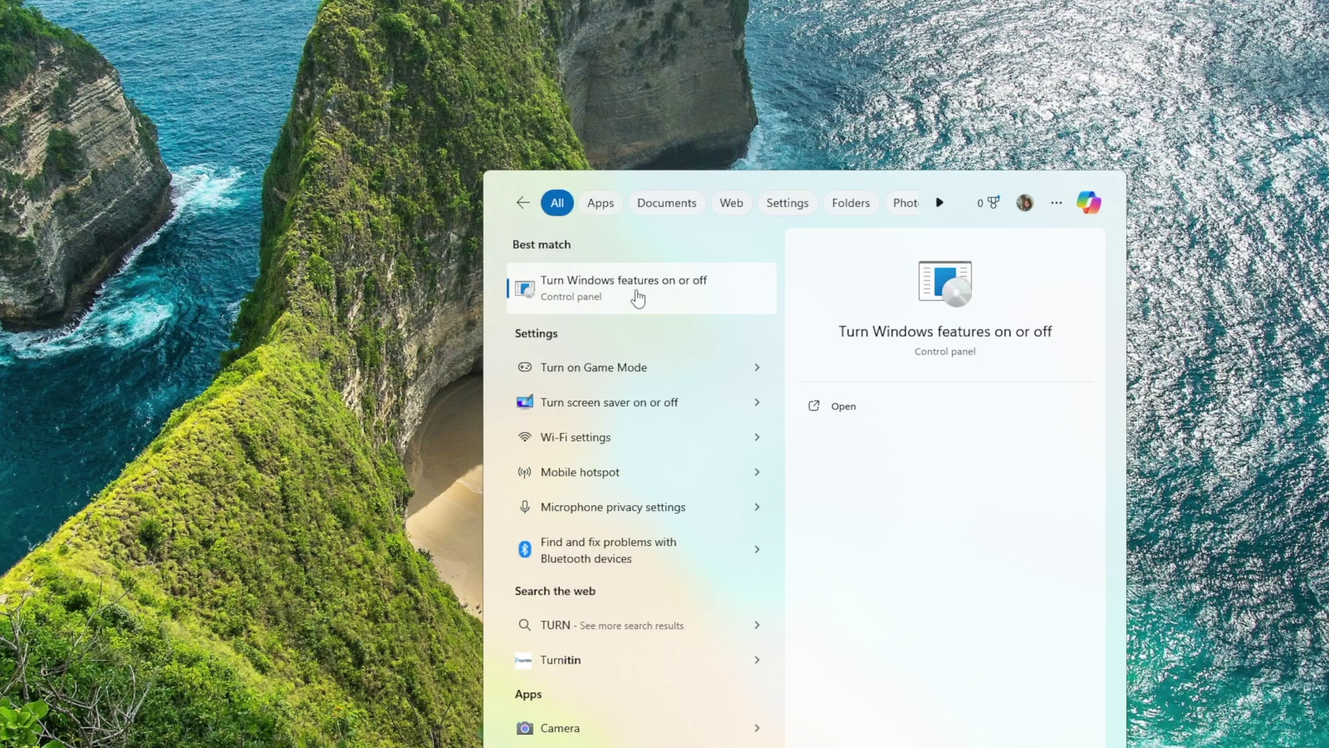
left_click(644, 297)
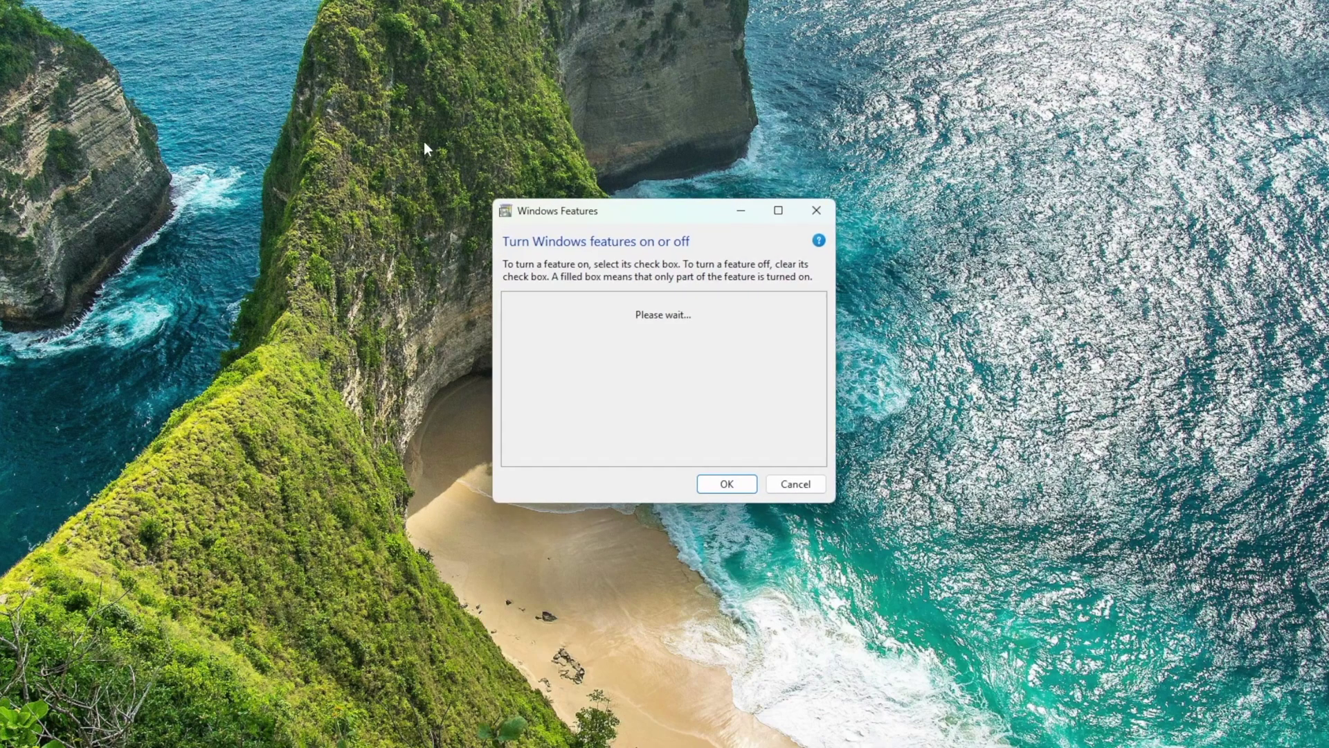
Enable Virtual Machine Platform and Windows Hypervisor Platform in the features list.
left_click_drag(647, 214, 564, 139)
scroll(515, 291, "down", 5)
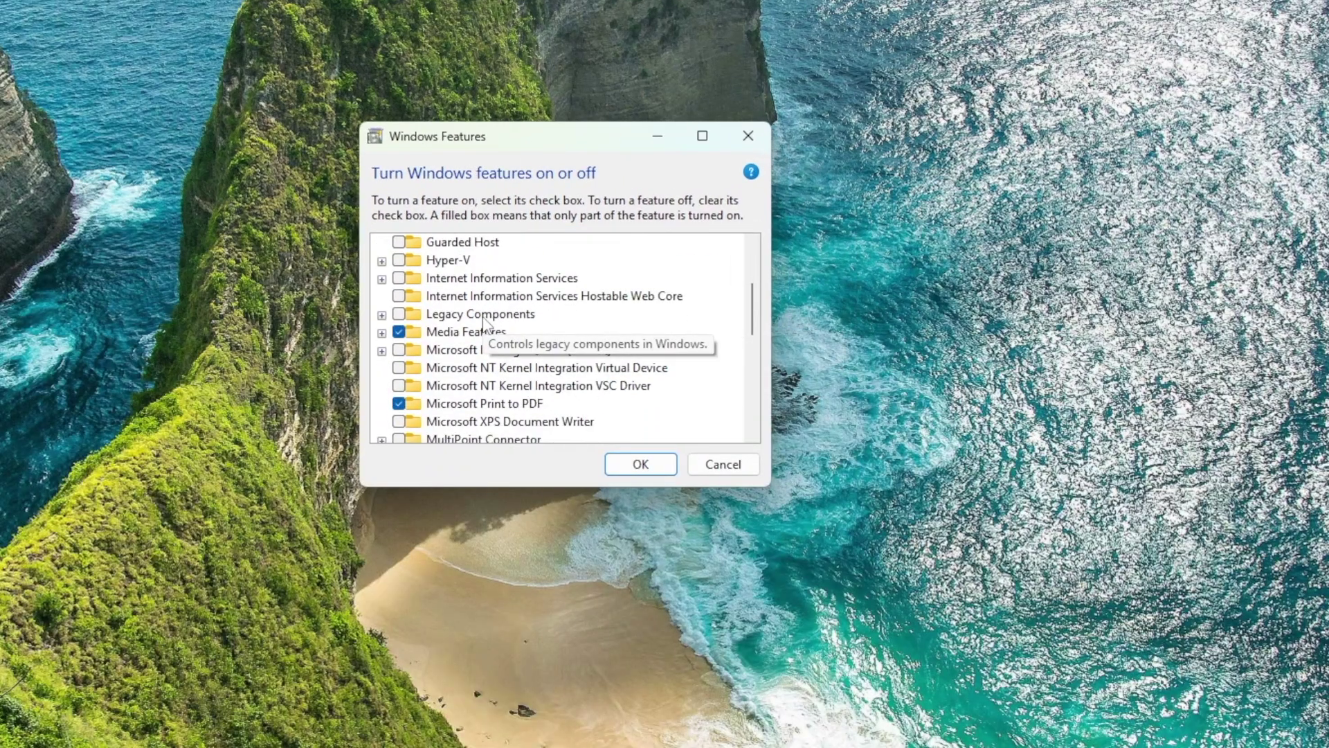
scroll(605, 410, "down", 3)
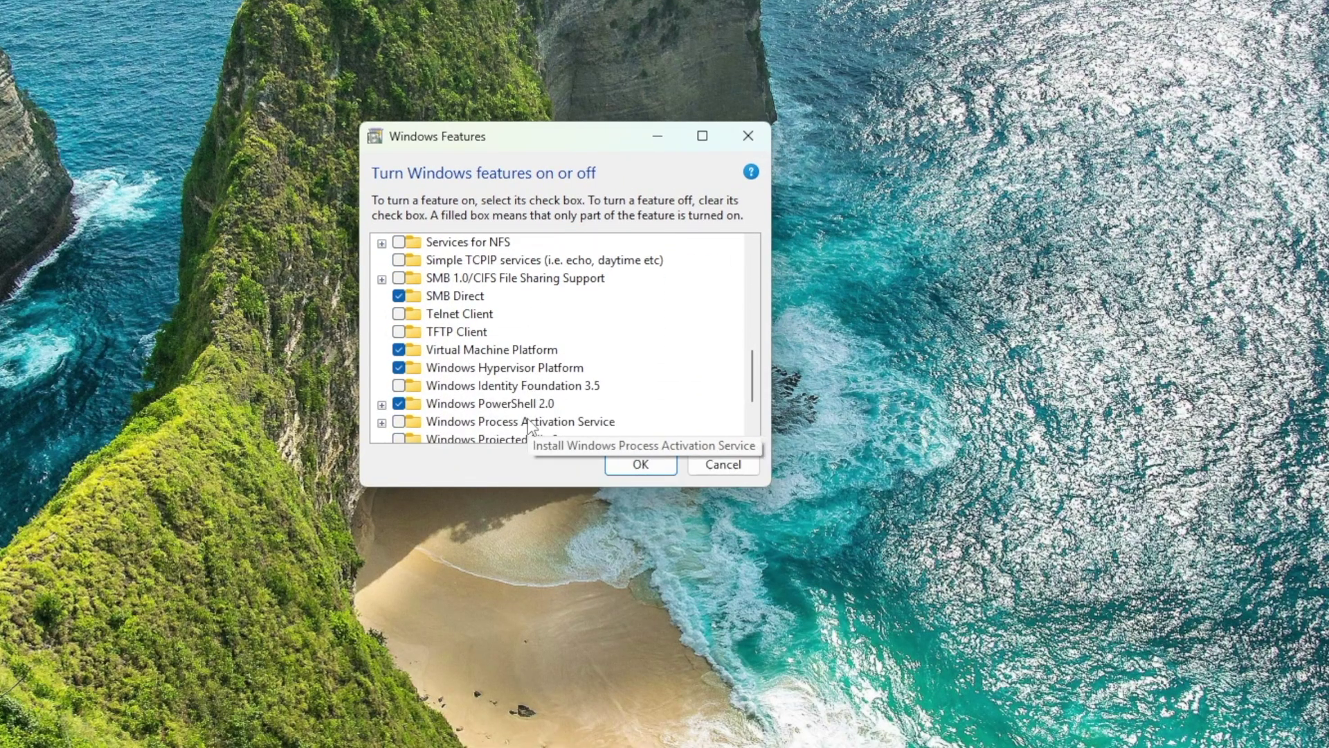
left_click(471, 350)
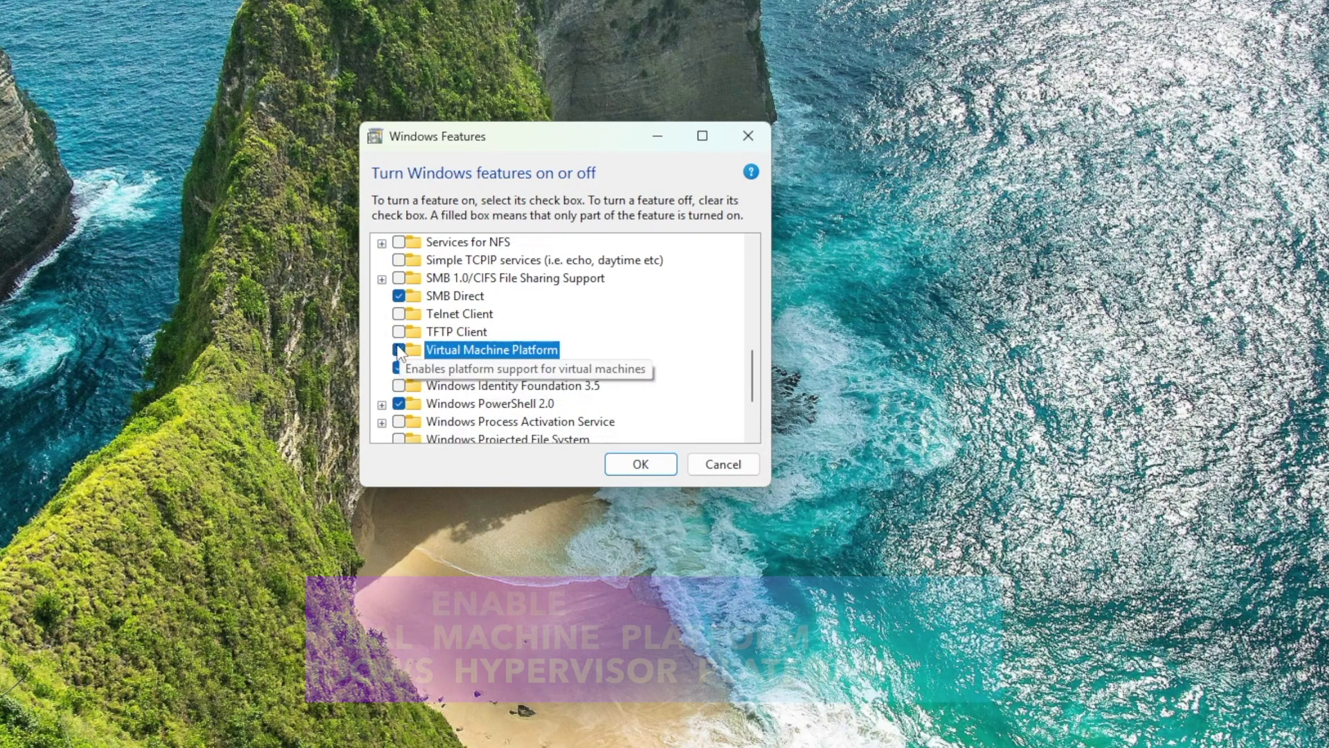
left_click(466, 369)
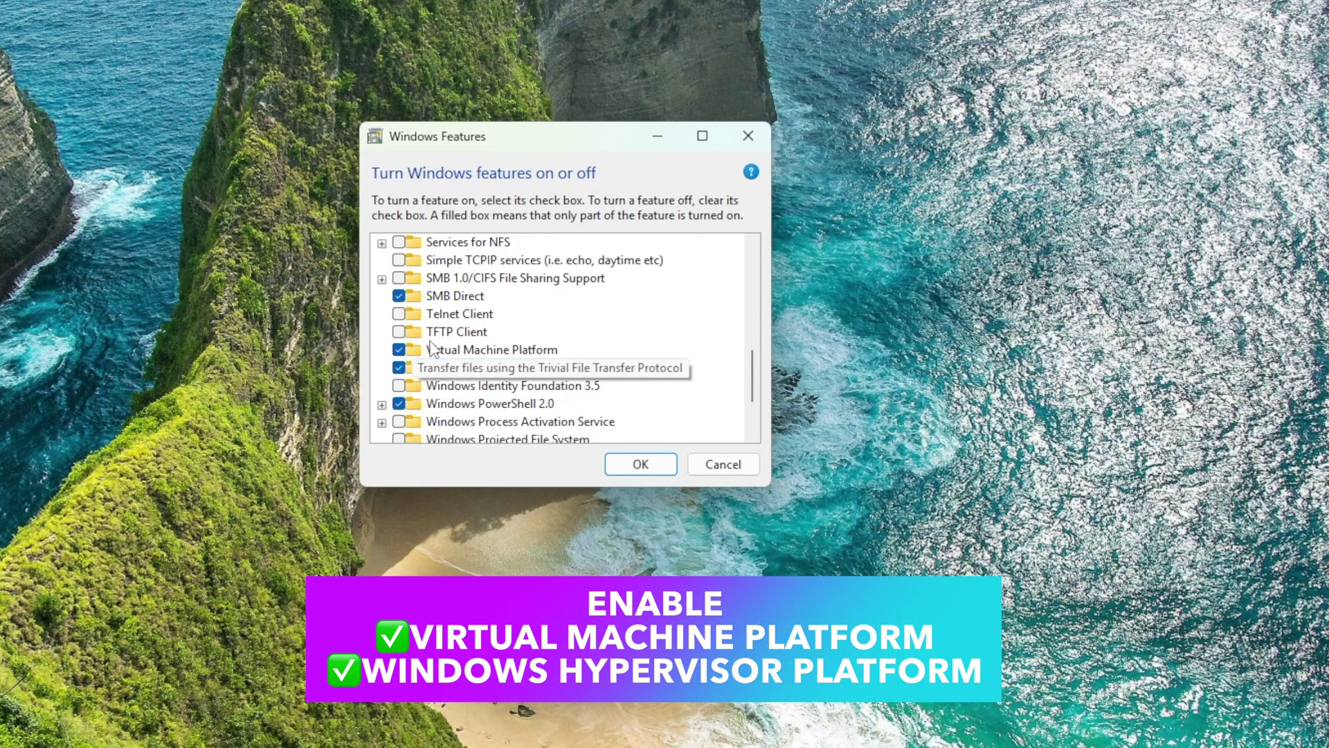
left_click(458, 350)
left_click(461, 368)
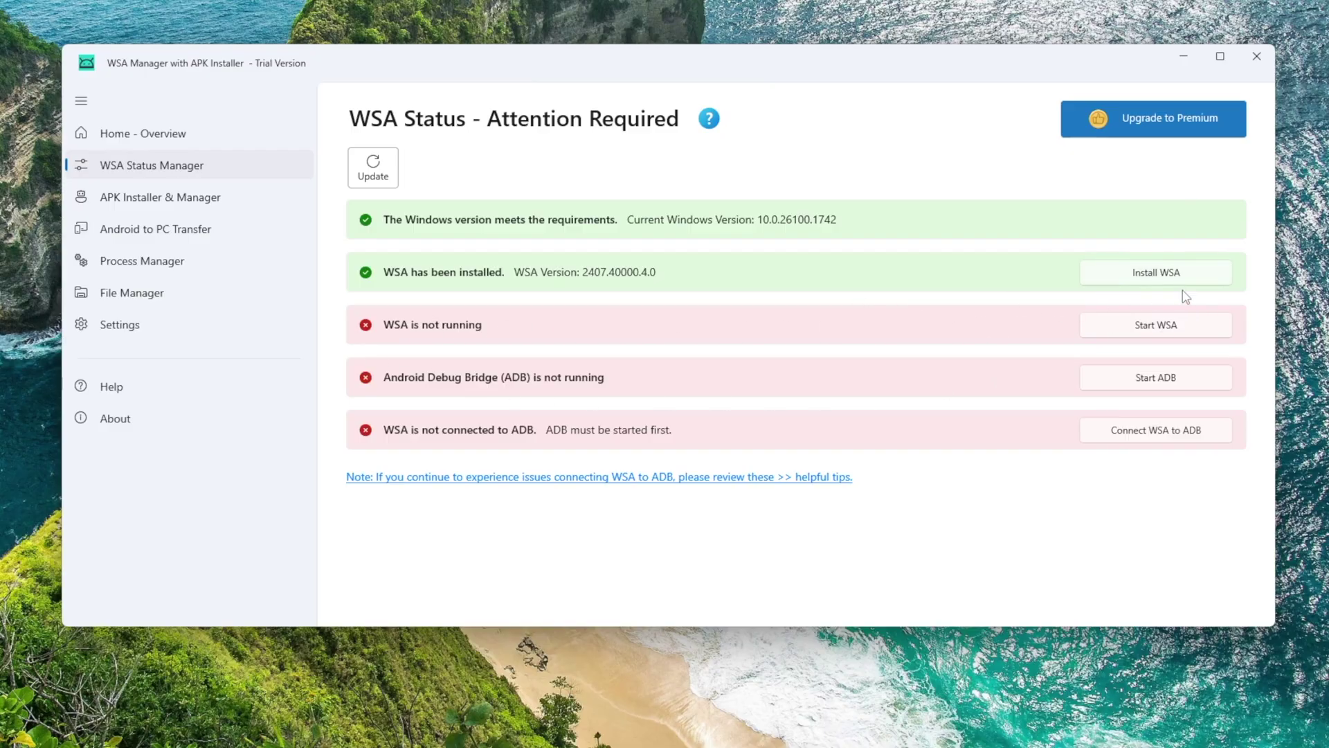
Install WSA through Next and Finish, start WSA, and go to the Settings page.
left_click(1161, 277)
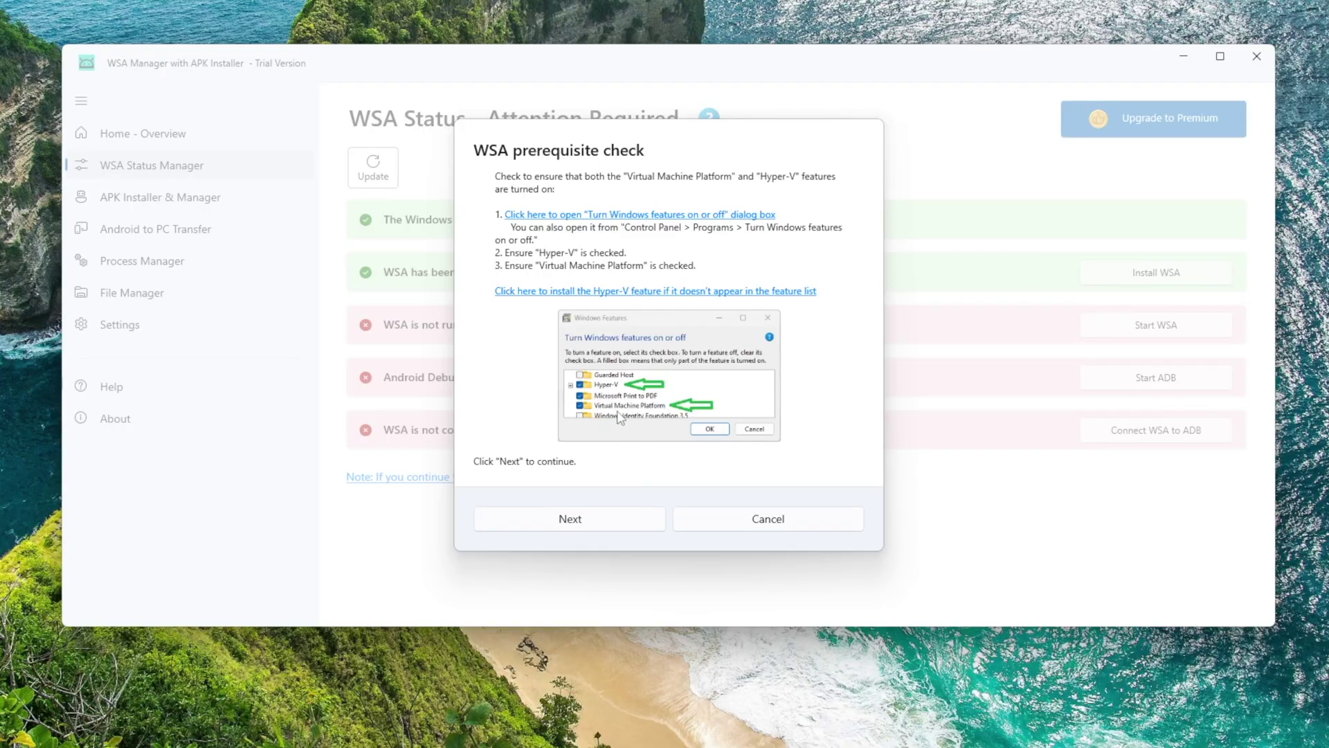
left_click(595, 518)
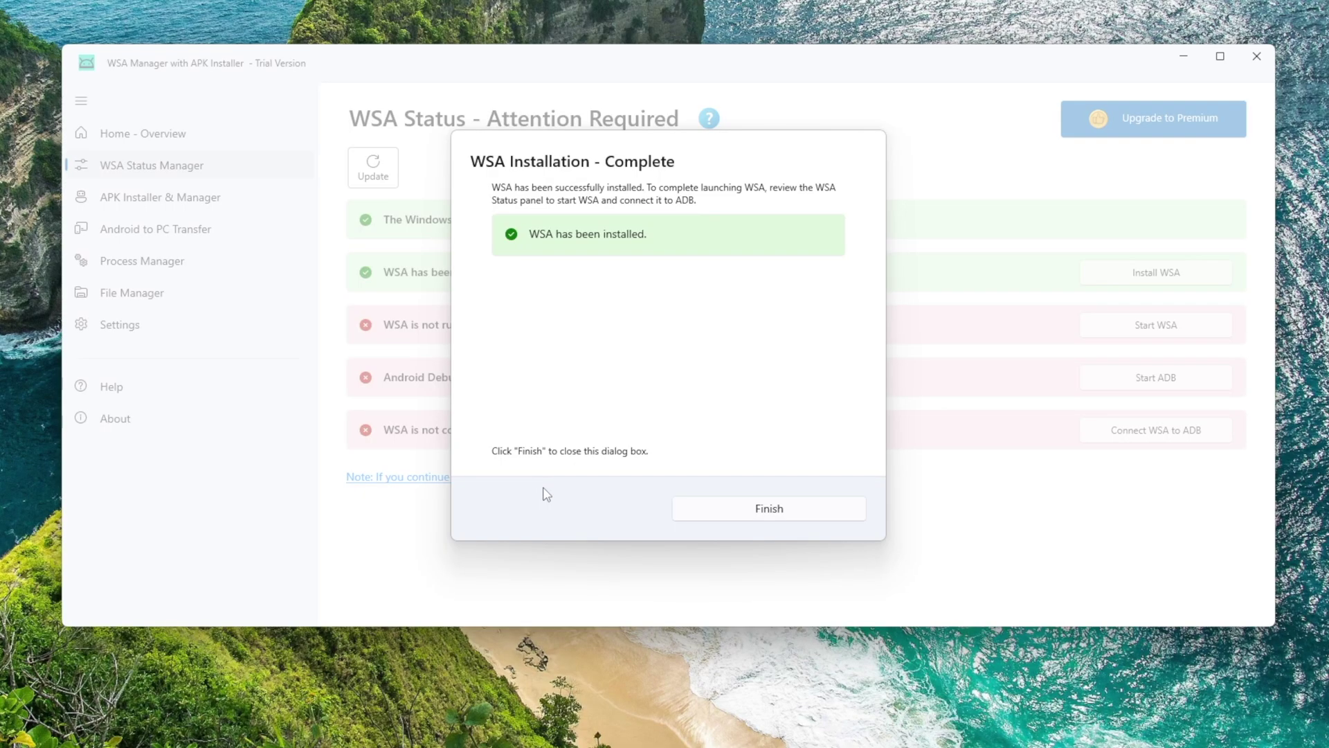
left_click(770, 517)
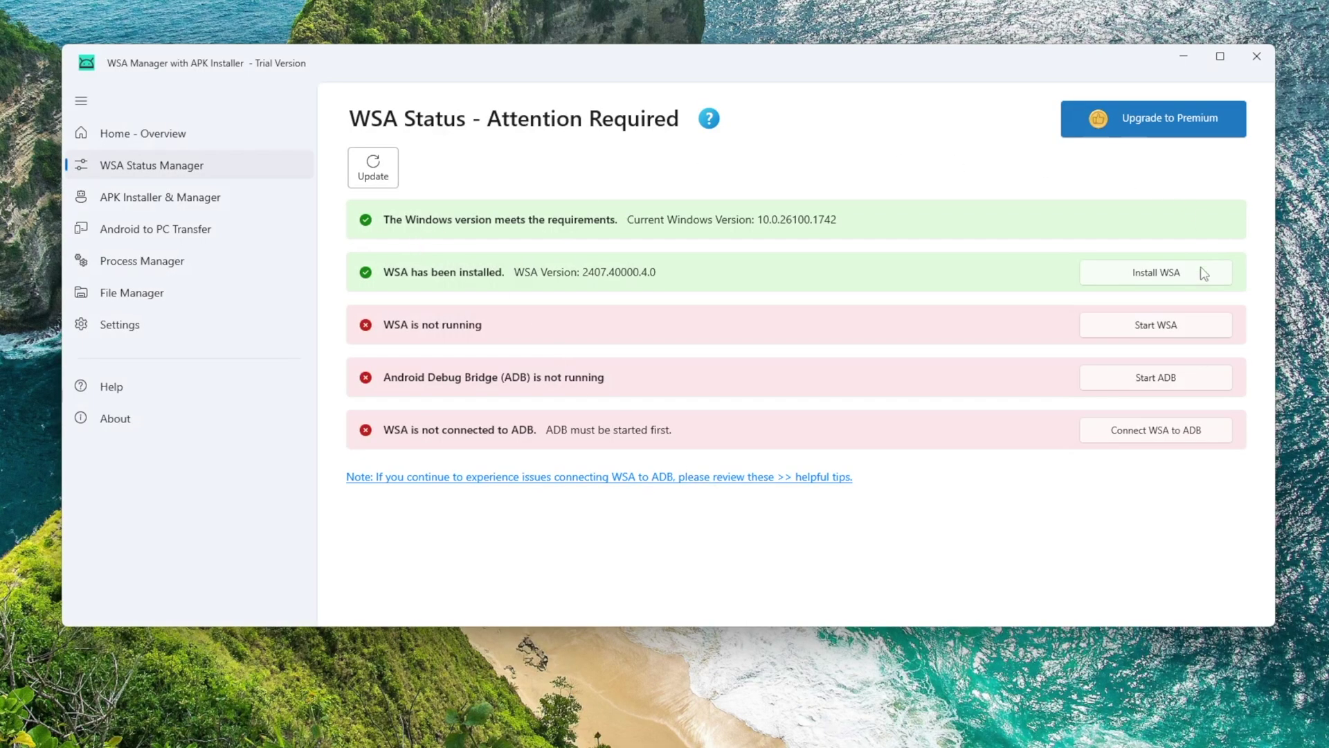
left_click(1136, 332)
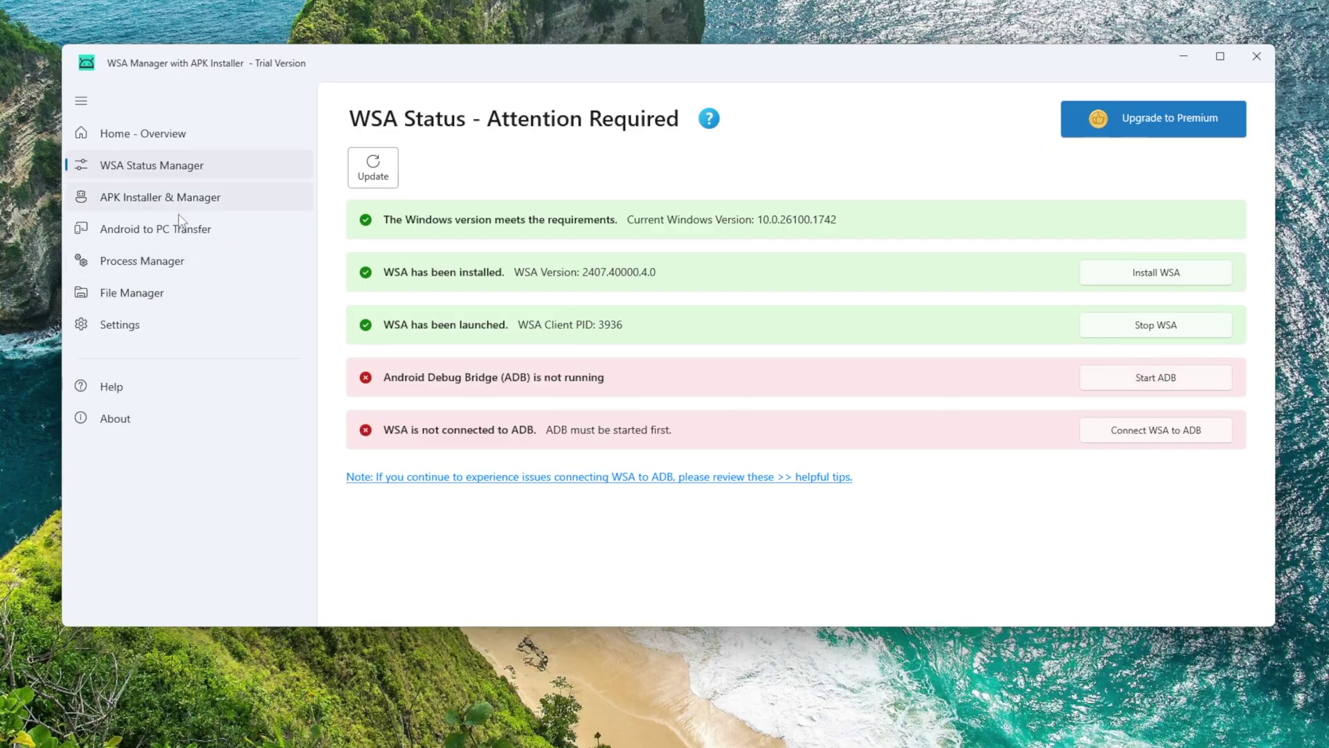
left_click(155, 321)
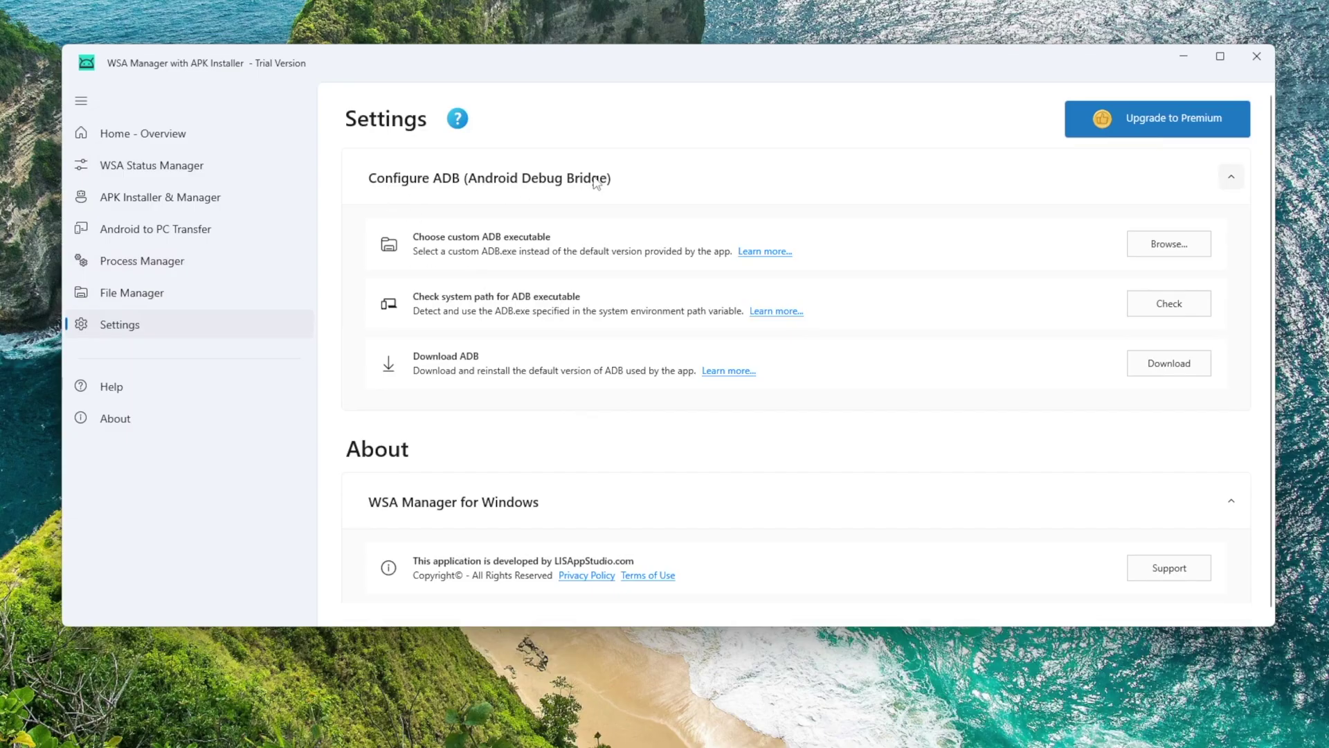
Download ADB and set the platform-tools-latest-windows folder in Downloads as the custom ADB location.
left_click(1179, 372)
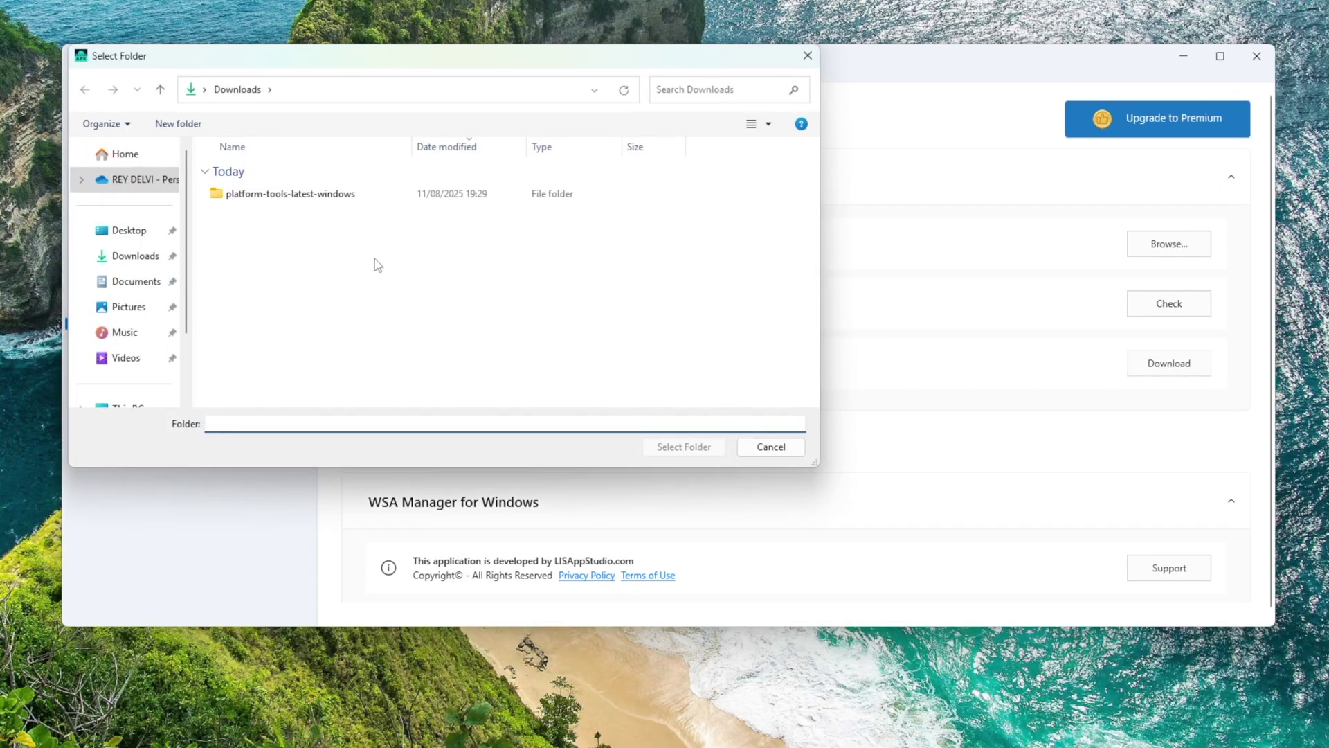
left_click(280, 202)
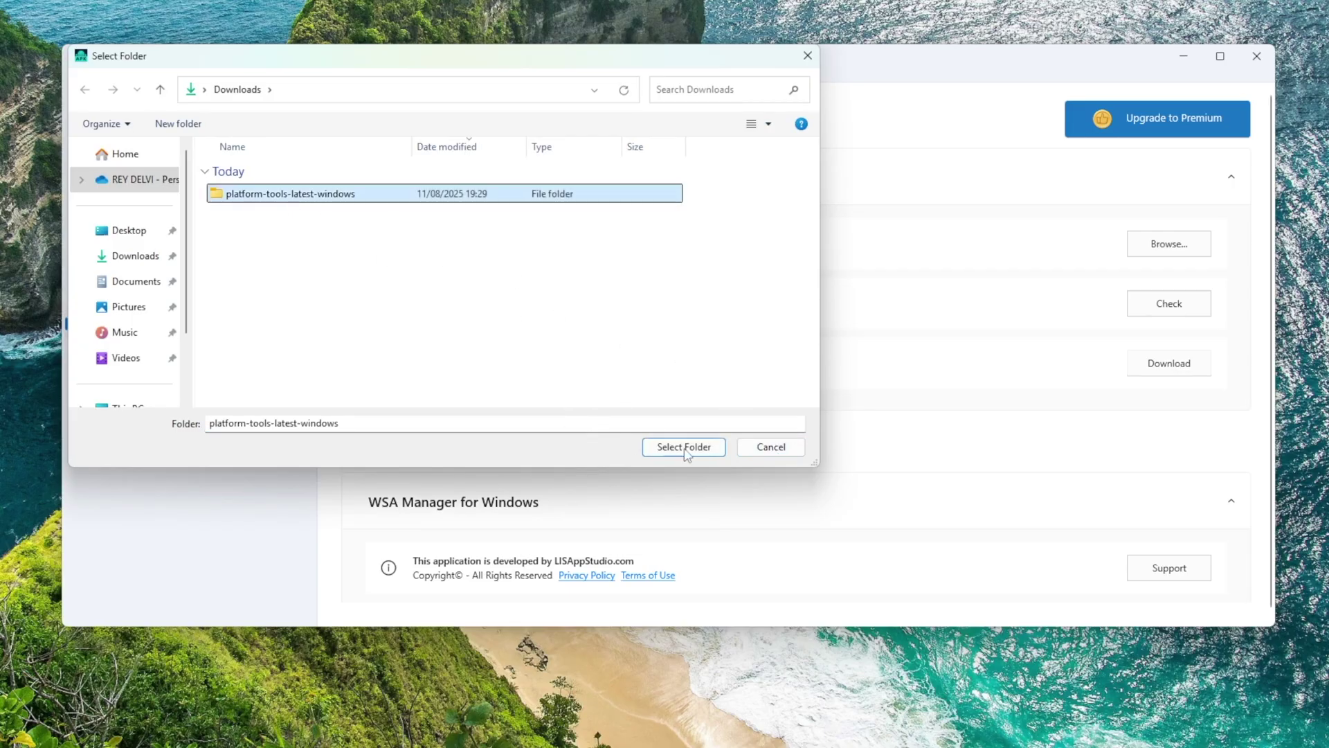
left_click(684, 447)
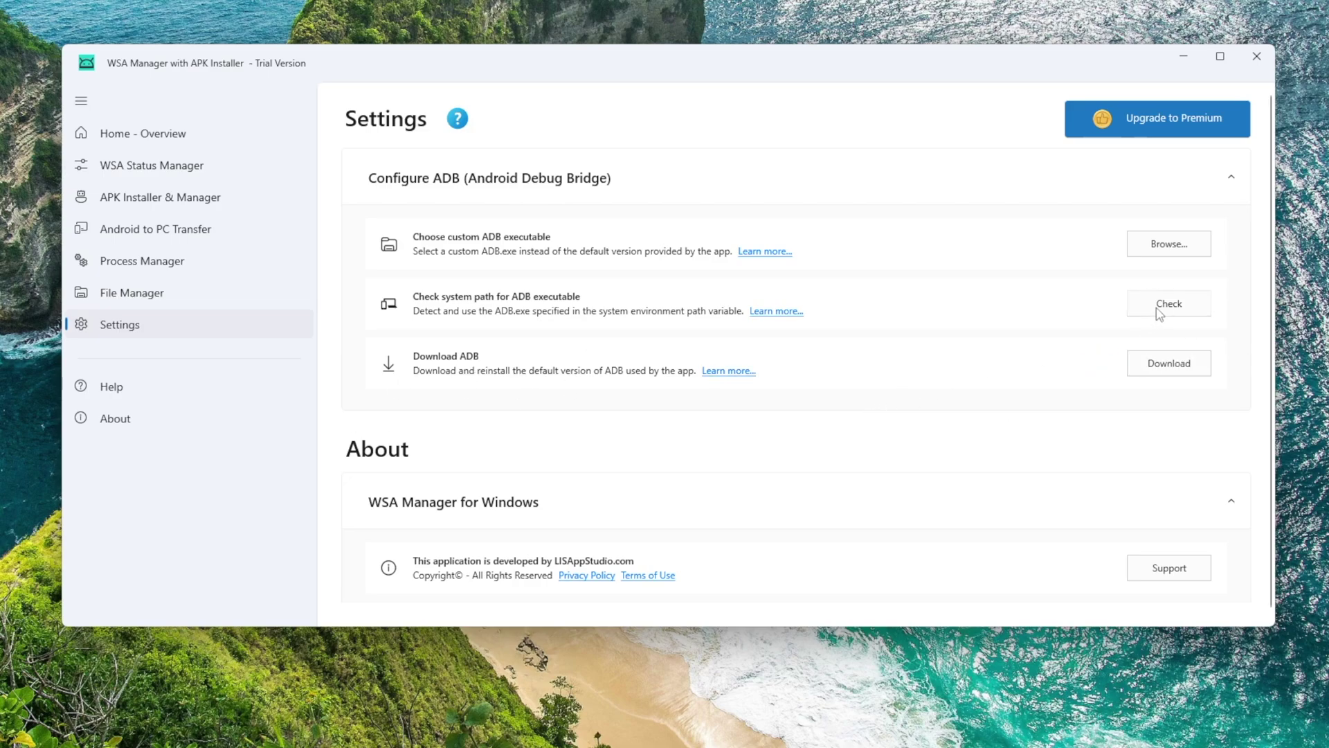
scroll(1029, 526, "down", 1)
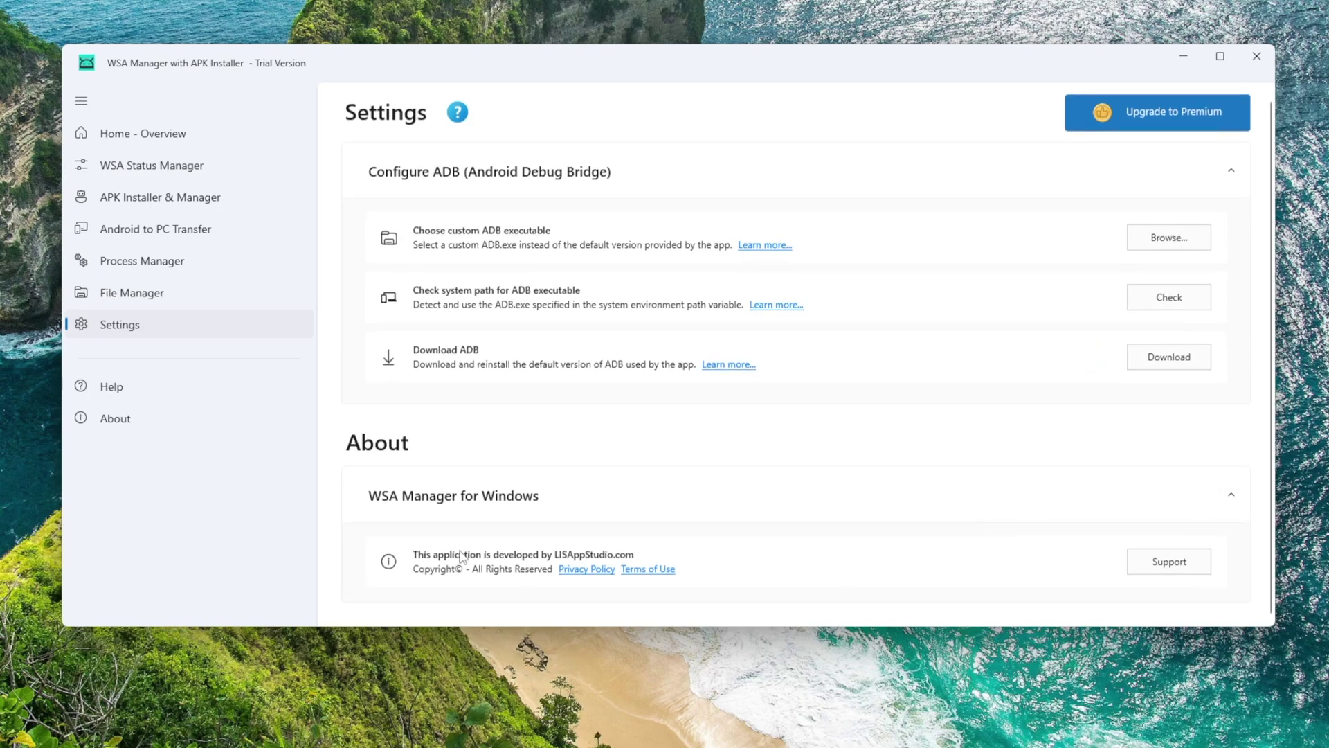
Start ADB from the WSA Status page and allow adb through the Windows firewall.
left_click(147, 169)
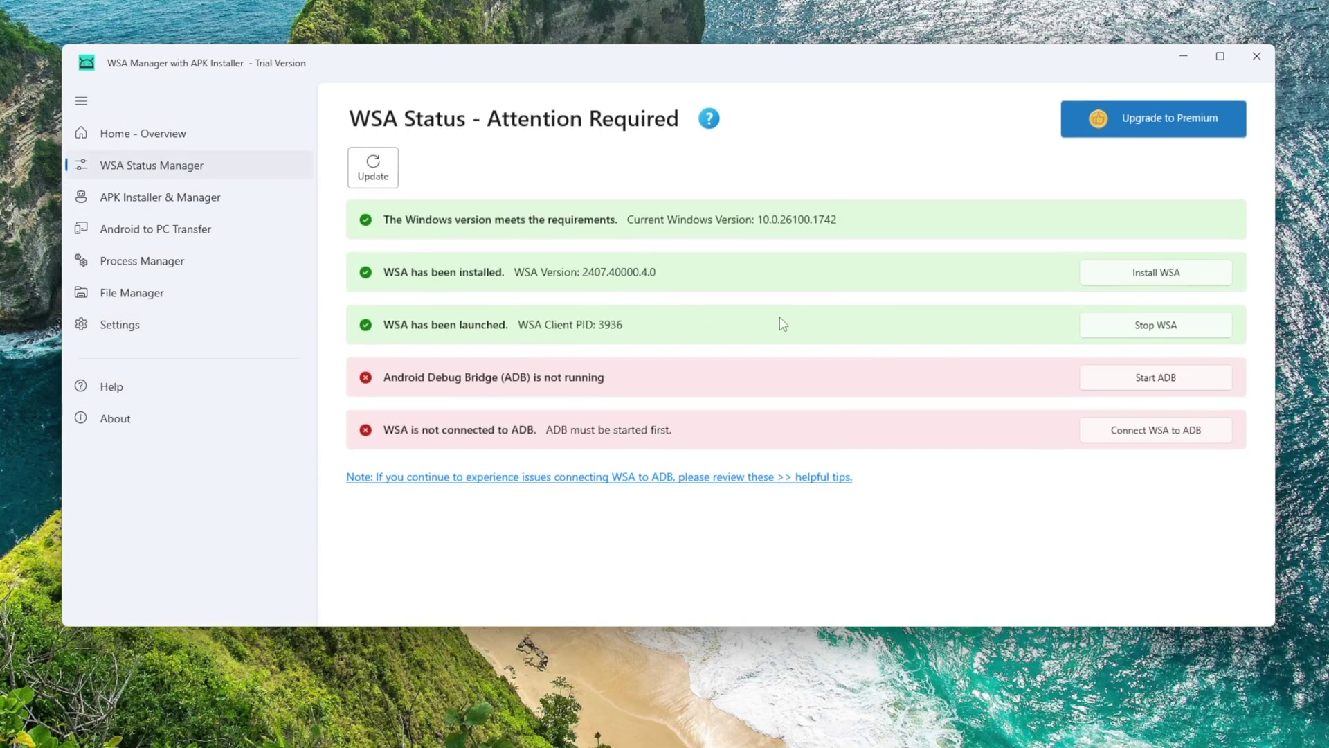
left_click(1177, 379)
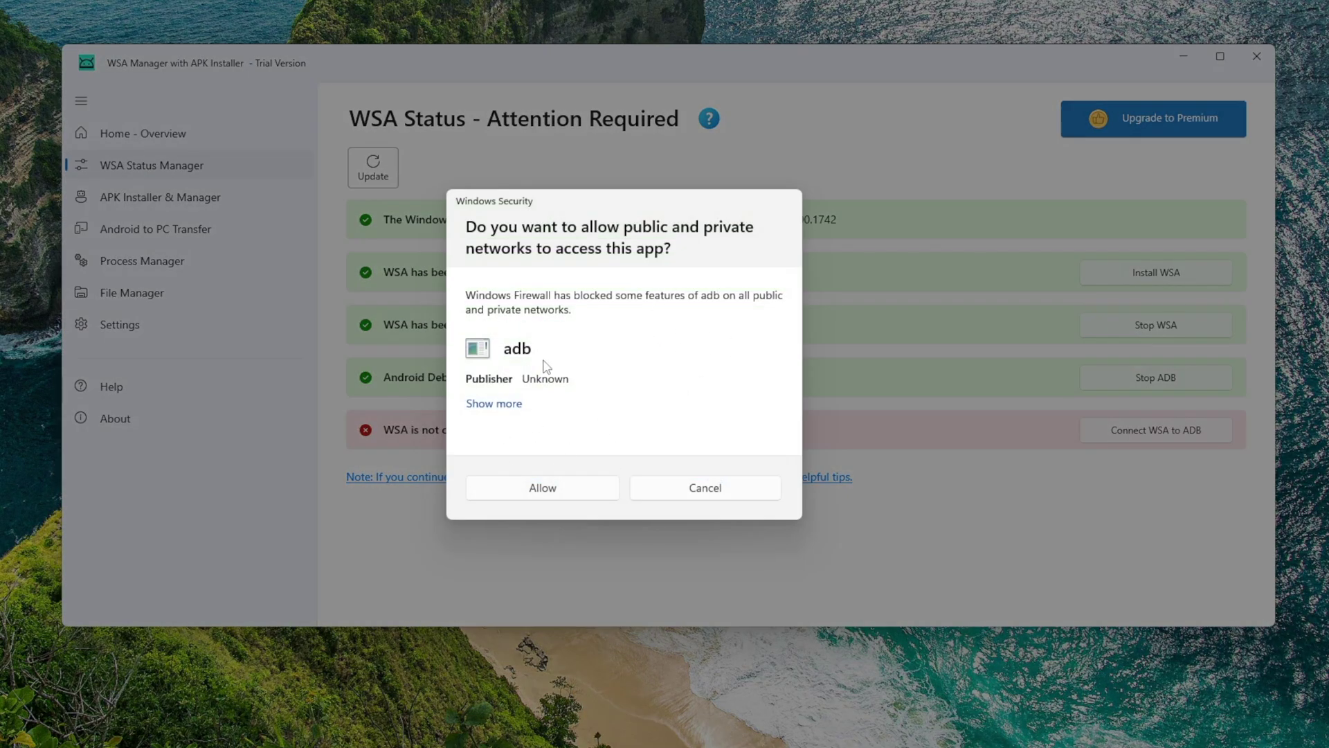
left_click(540, 488)
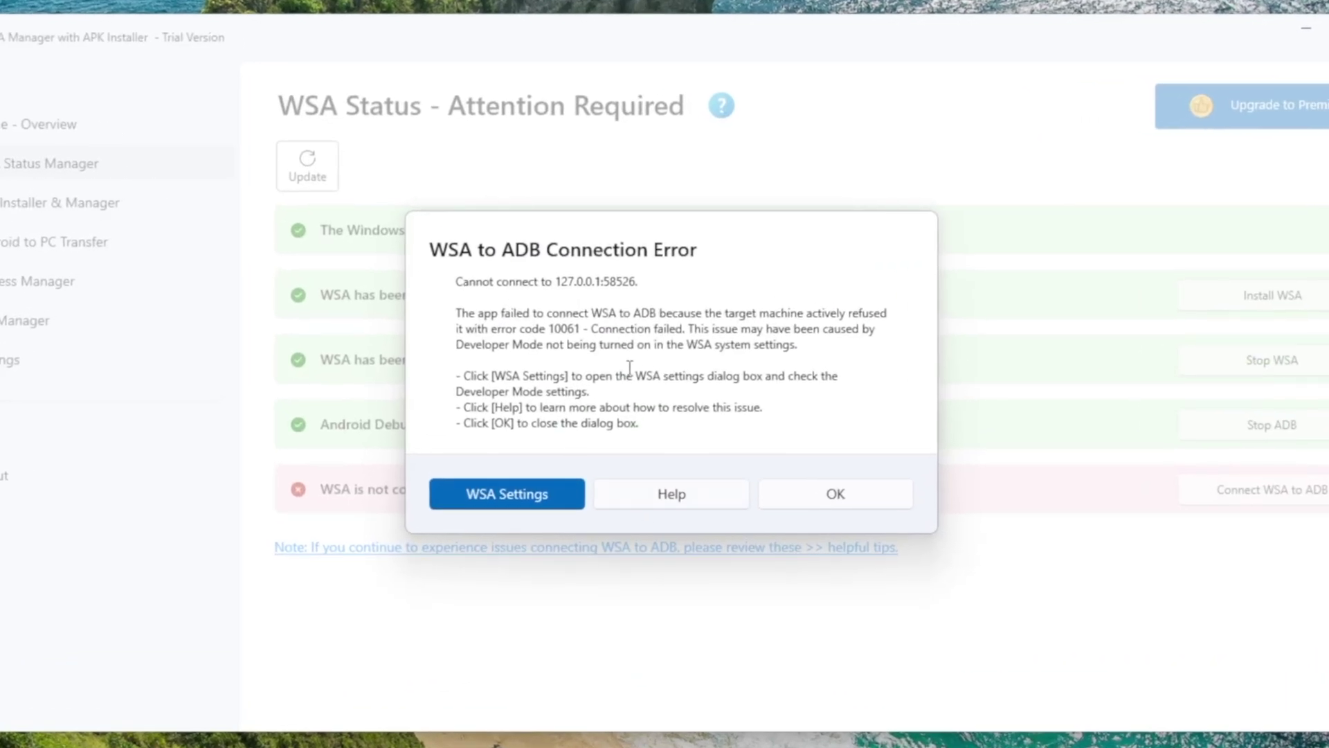
Open the connect-to-ADB guide, then switch Developer mode On in WSA Settings' Advanced settings.
left_click_drag(463, 376, 622, 399)
left_click(731, 409)
left_click(675, 494)
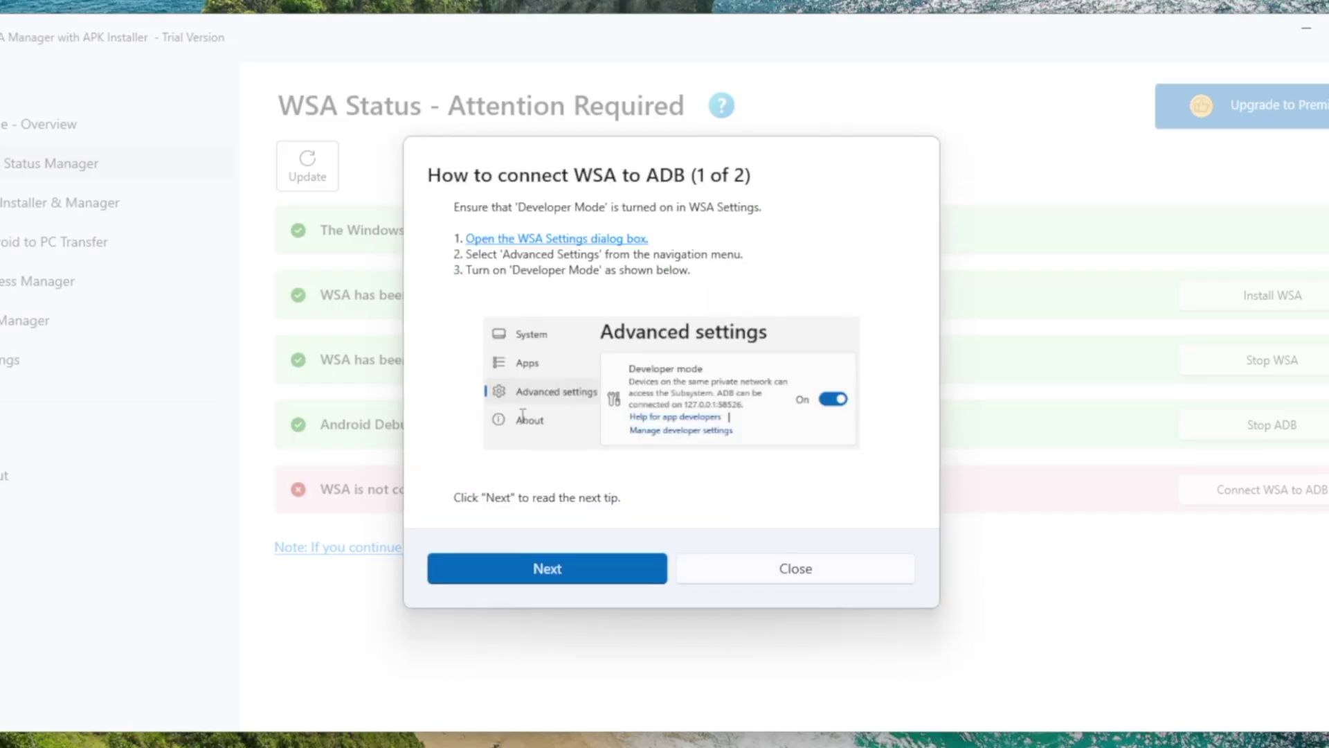
left_click(597, 239)
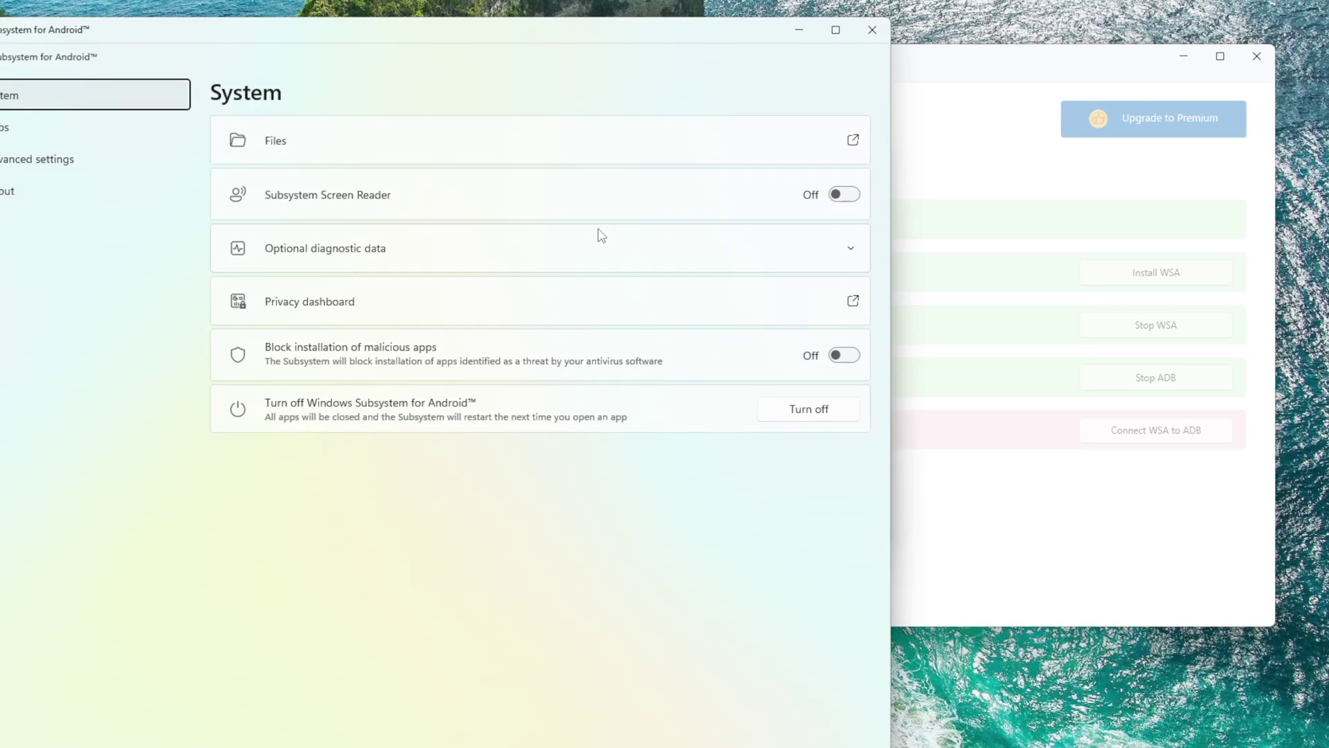
left_click_drag(258, 28, 536, 13)
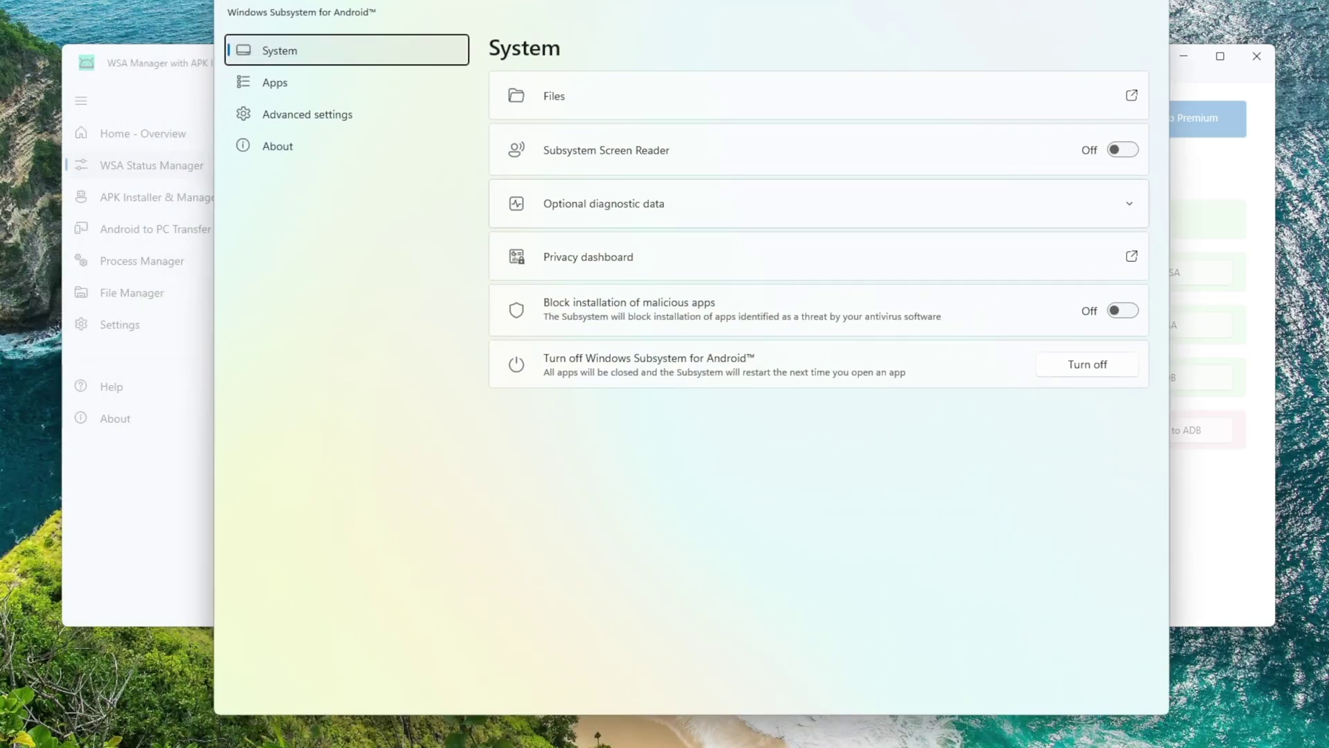
left_click(369, 145)
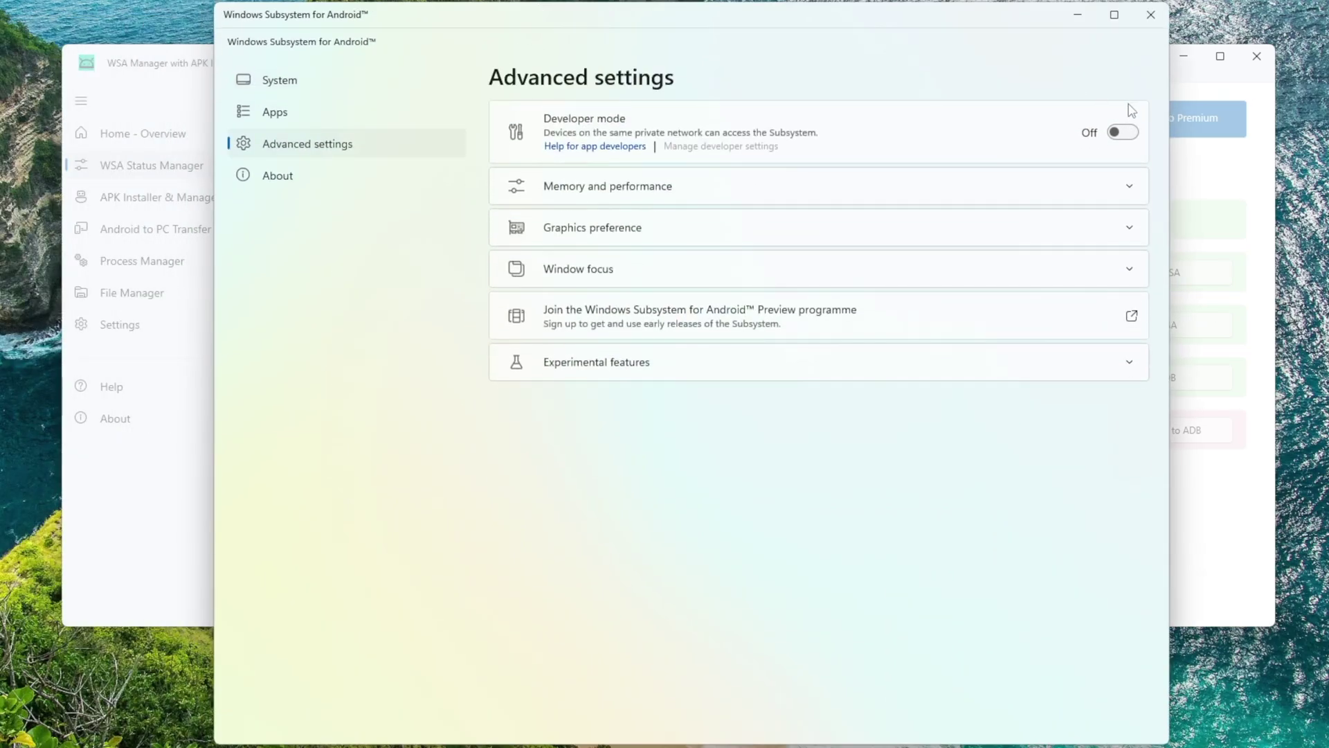
left_click(1122, 133)
left_click(1111, 182)
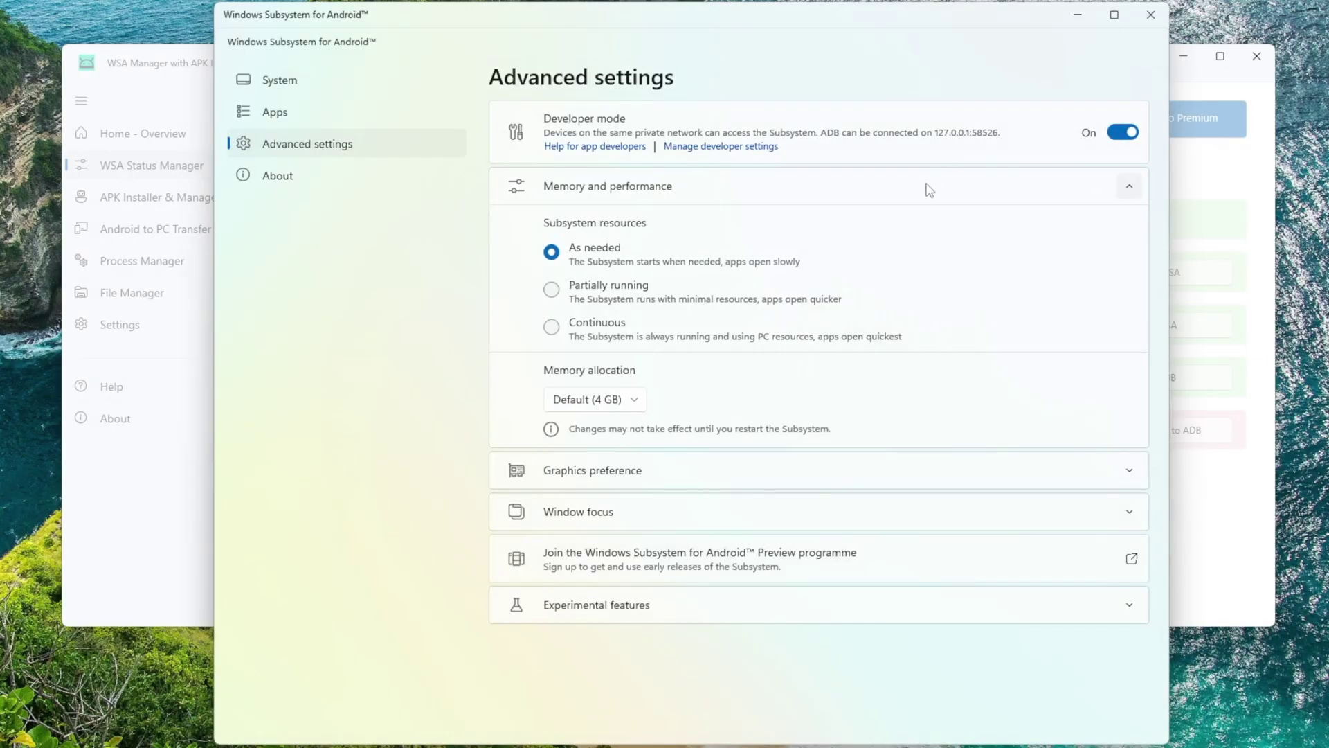
Close WSA Settings, finish the connection guide, allow ADB debugging, and dismiss the error message.
left_click(1151, 14)
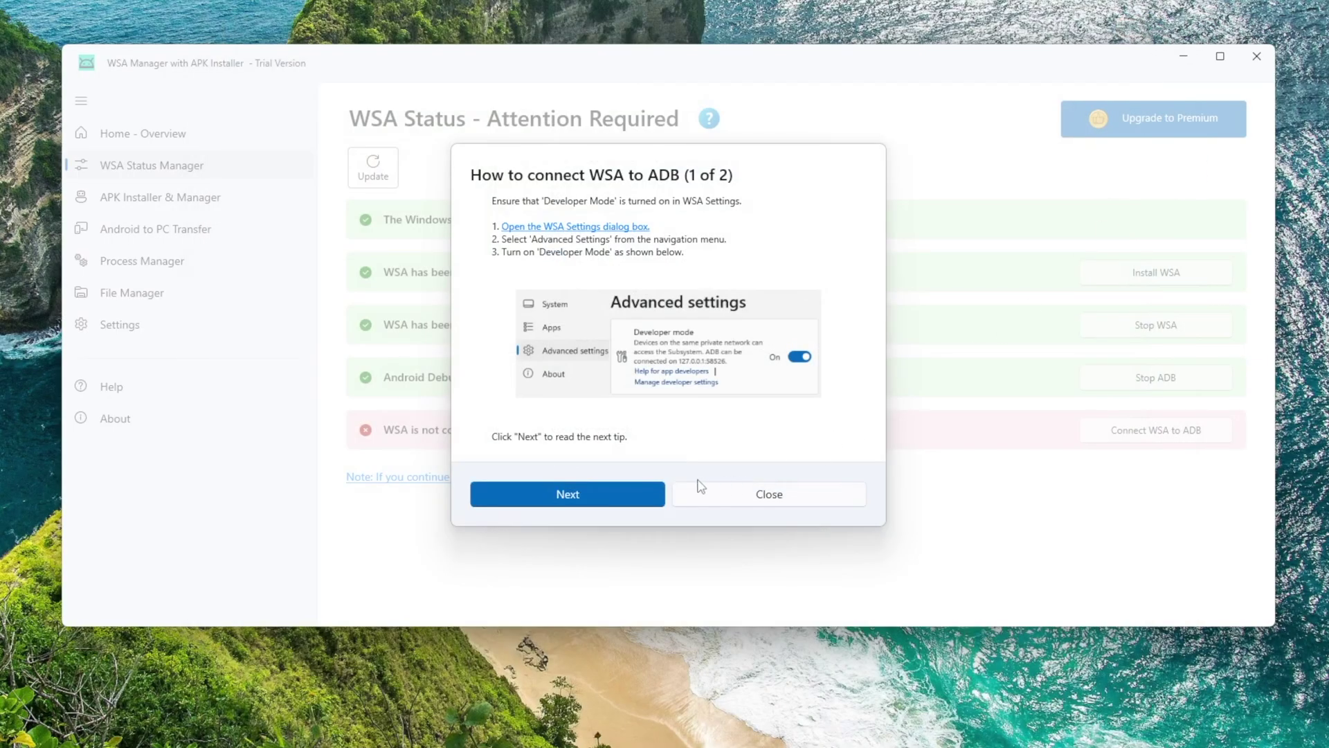
left_click(621, 487)
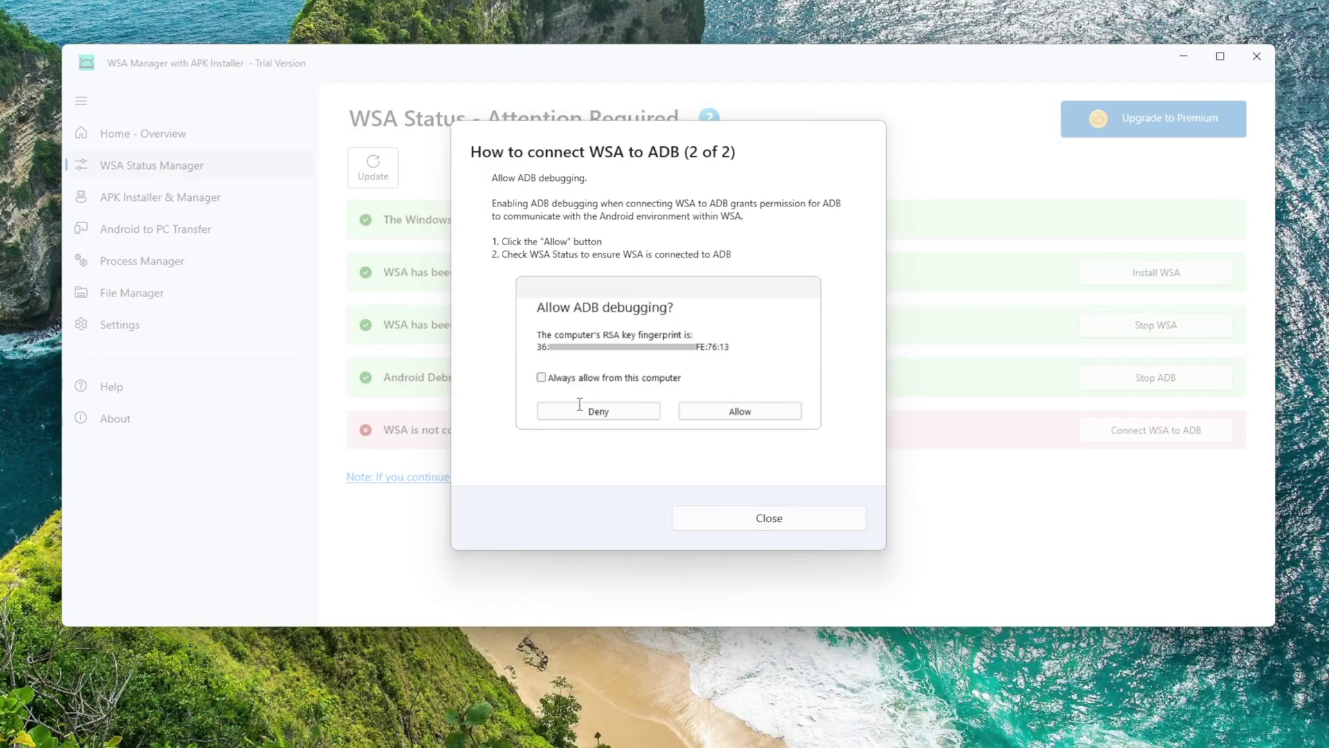
left_click(745, 516)
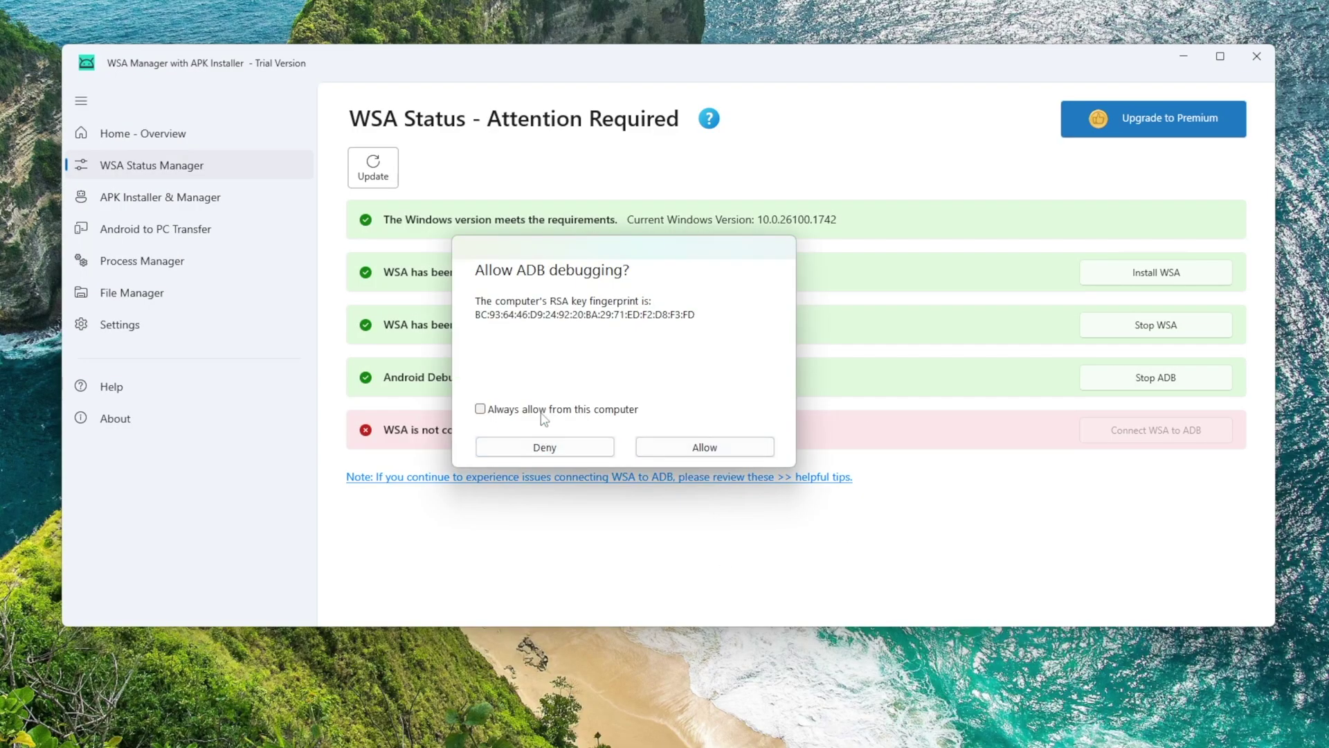
left_click(691, 450)
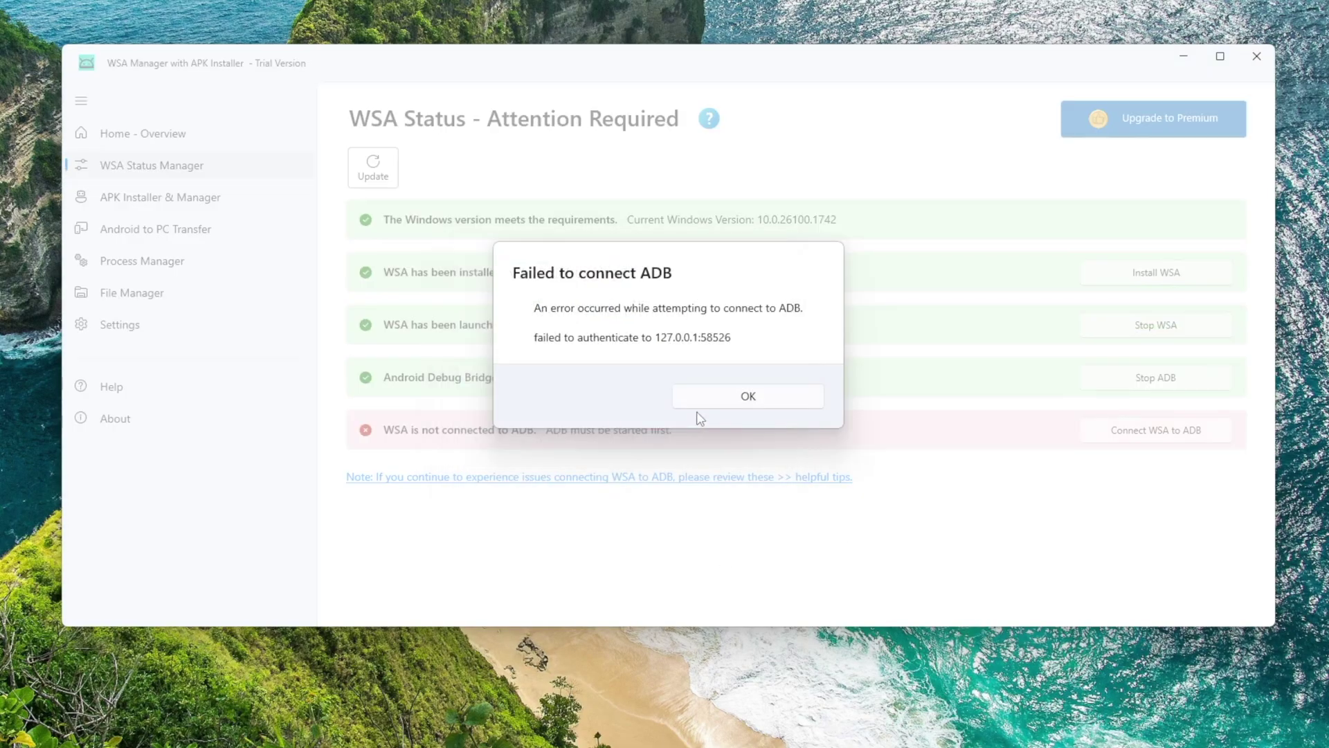
left_click(727, 386)
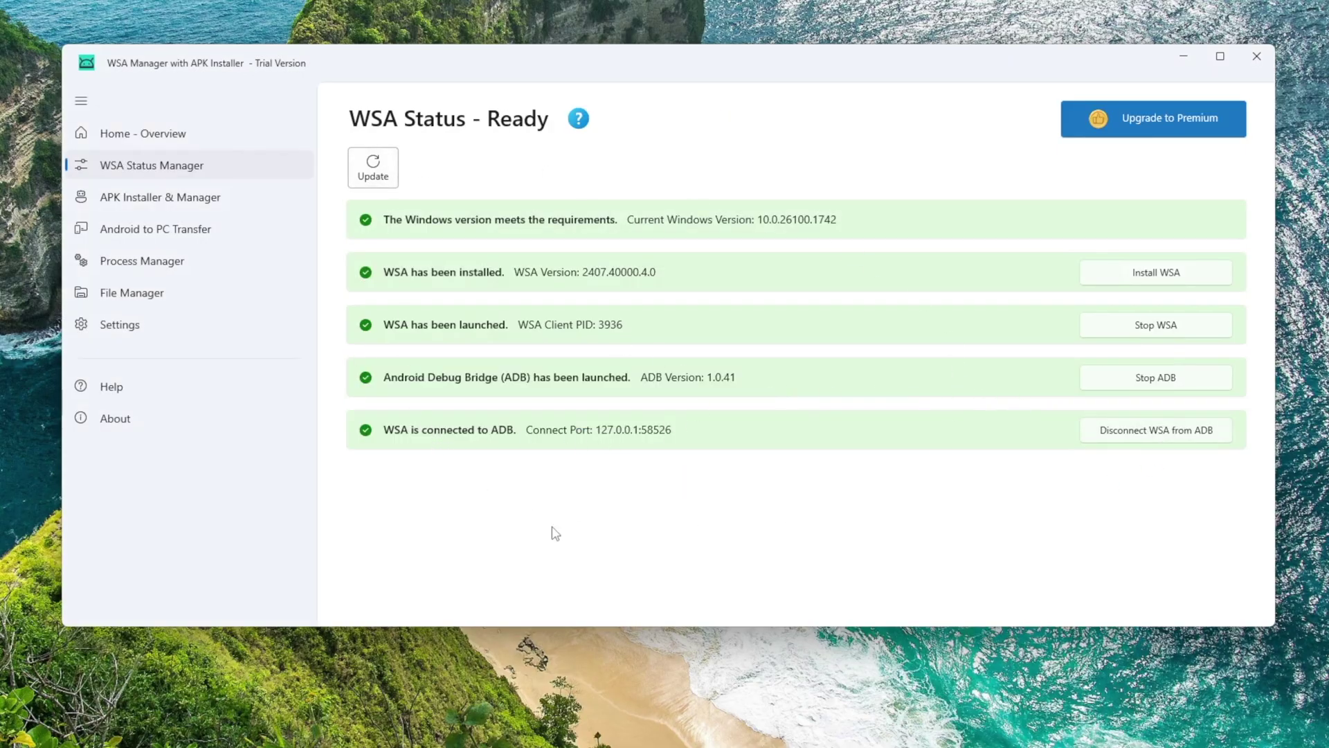
Choose Install APK in APK Installer & Manager and open Delta-2.684.688.apk from Downloads.
left_click(150, 194)
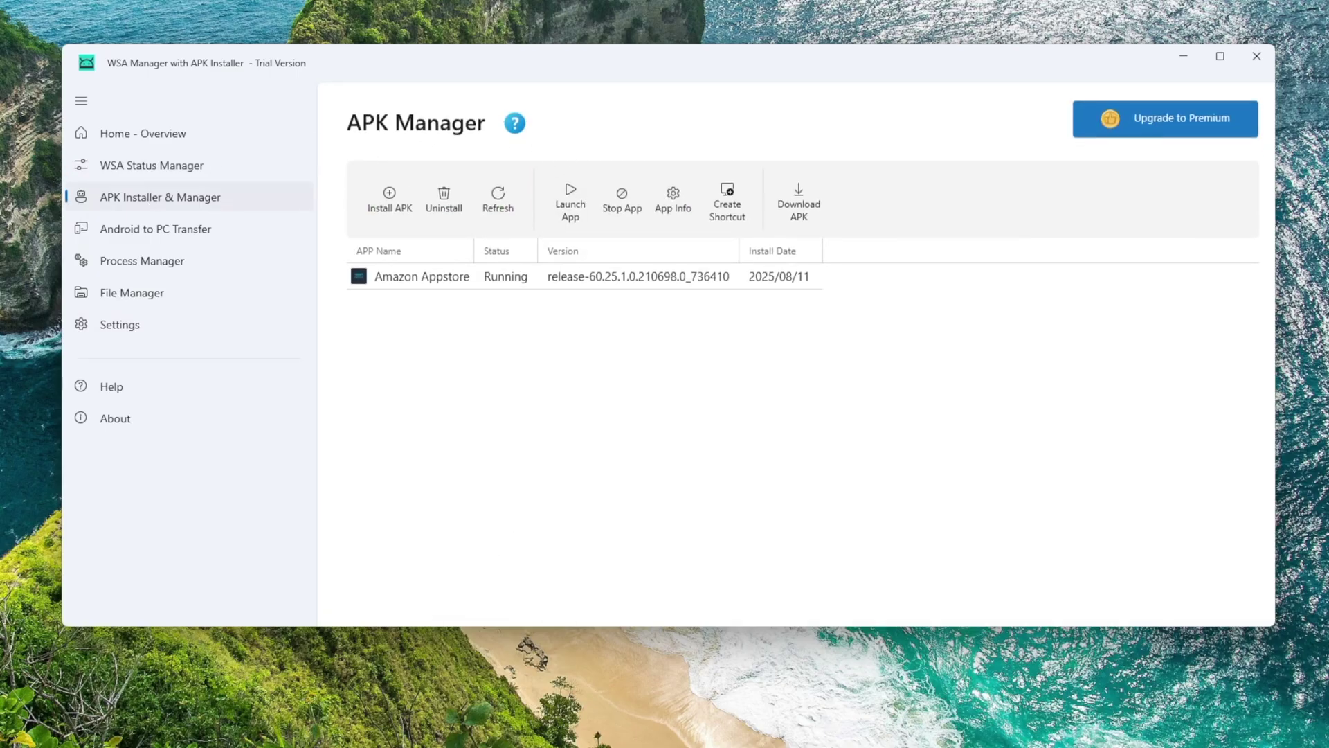
key("alt+Tab")
left_click(398, 217)
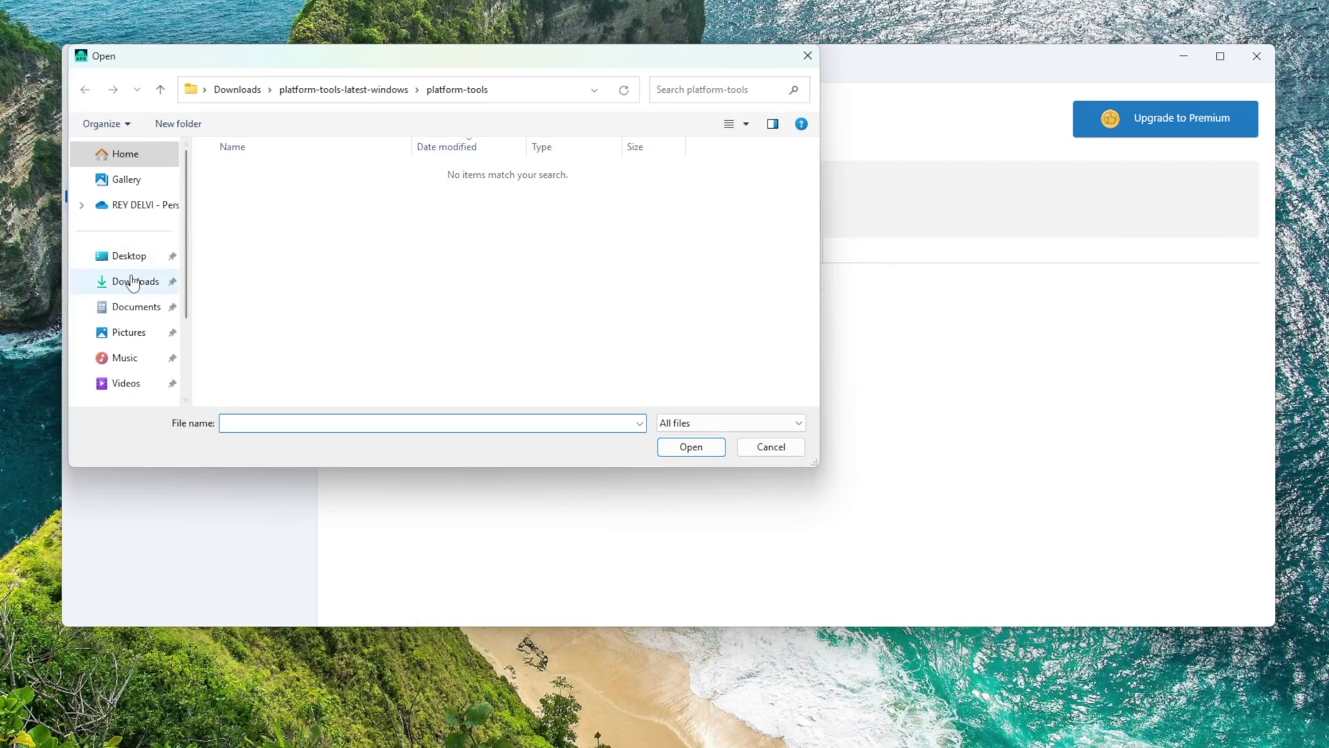
left_click(127, 279)
left_click(288, 196)
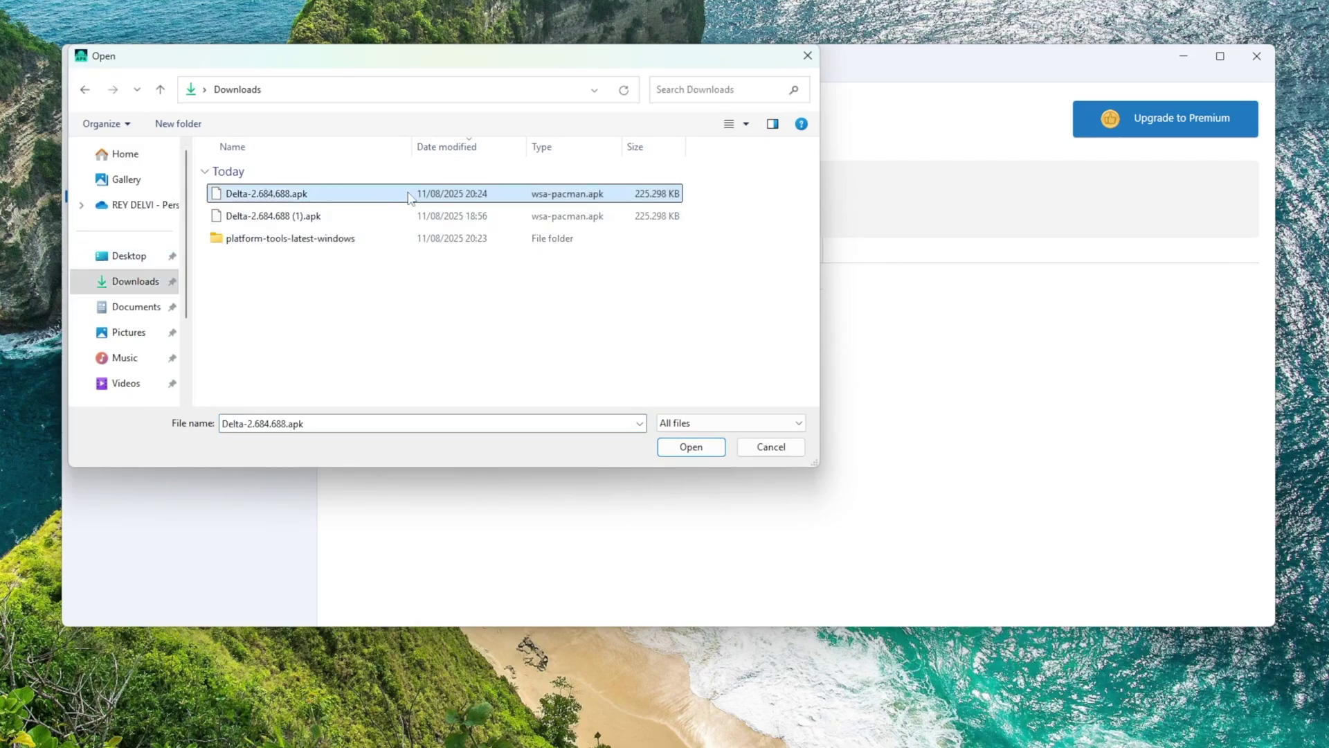
left_click(679, 446)
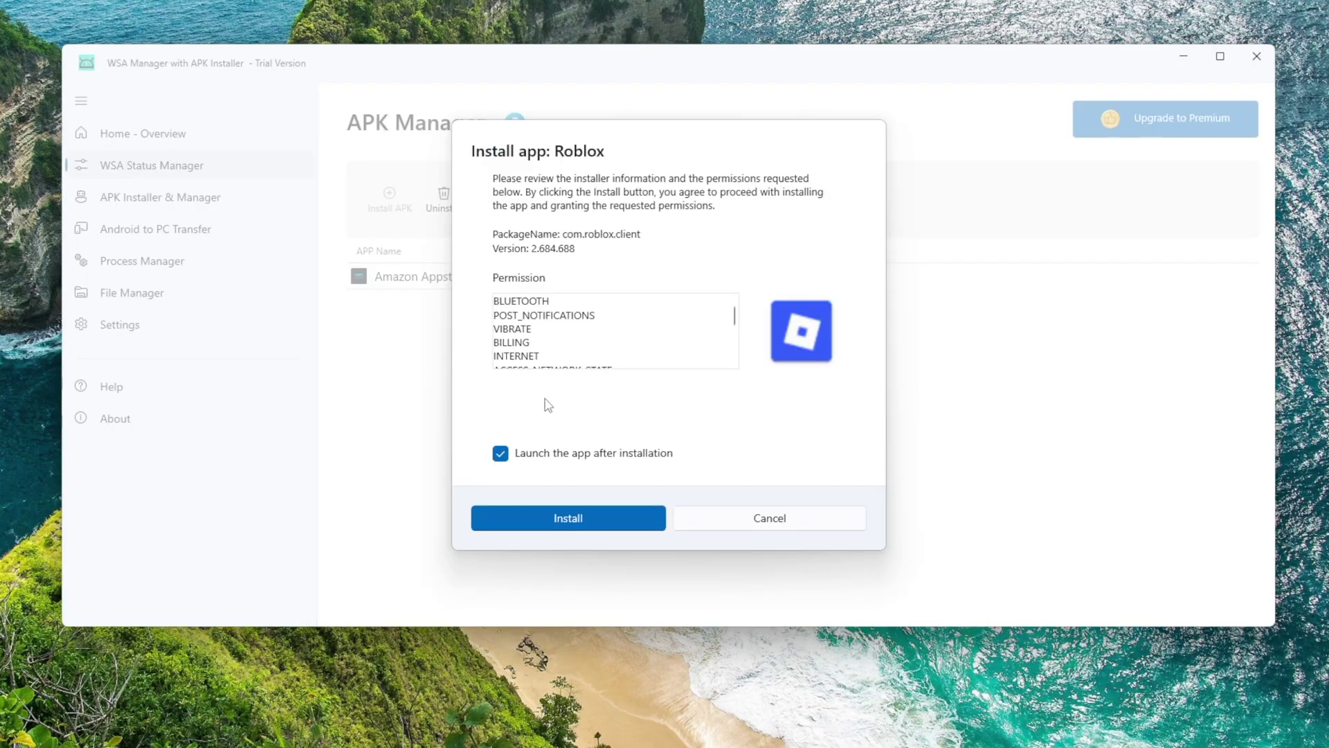
Install the Roblox 2.684.688 APK and launch it from the APK Manager list.
left_click(632, 525)
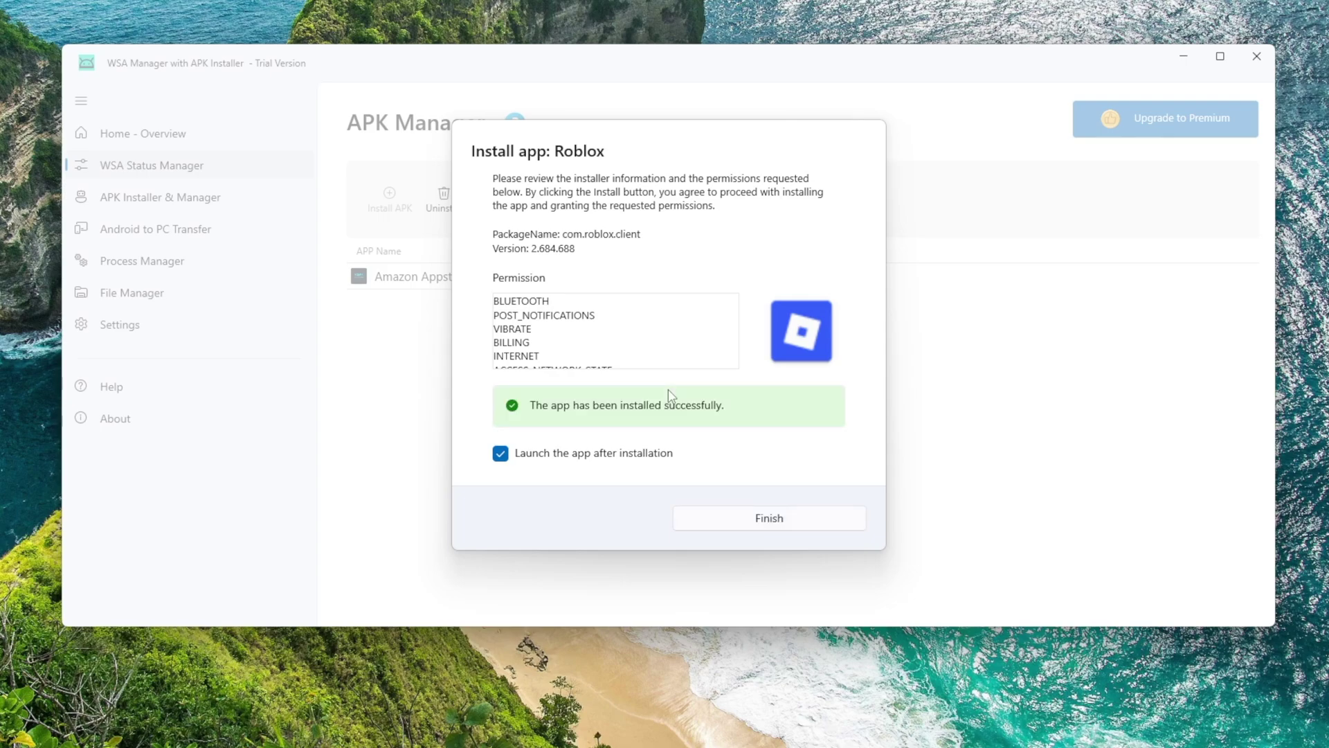
left_click(762, 519)
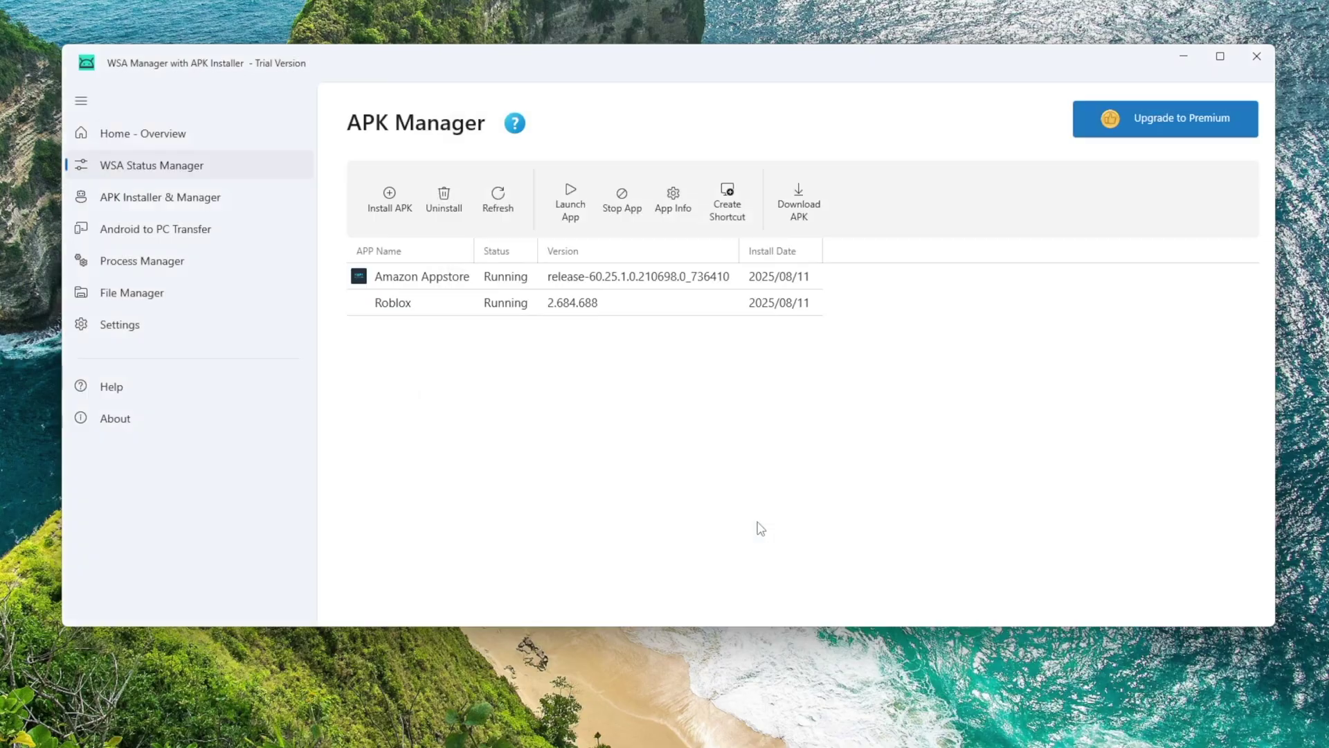
left_click(514, 310)
left_click(570, 200)
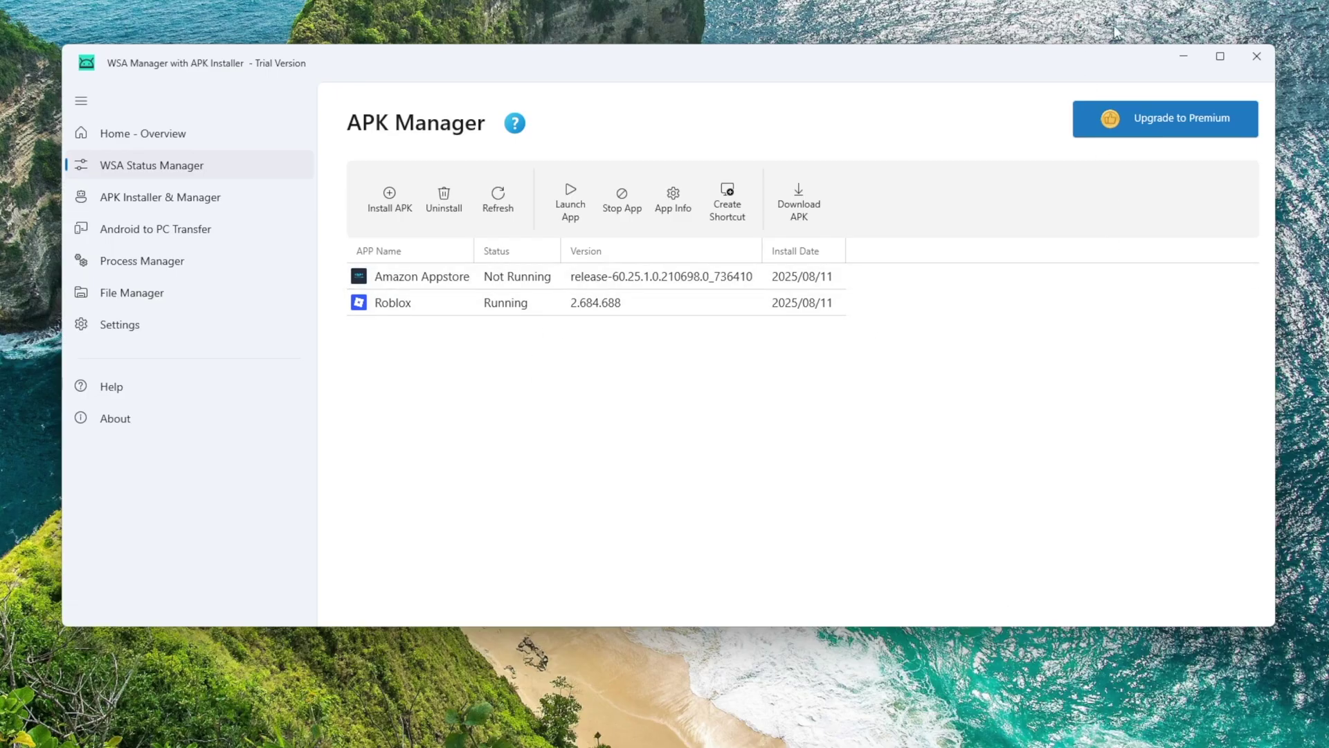
Relaunch Roblox in its own window and start playing Steal a Brainrot.
left_click(512, 303)
left_click(571, 200)
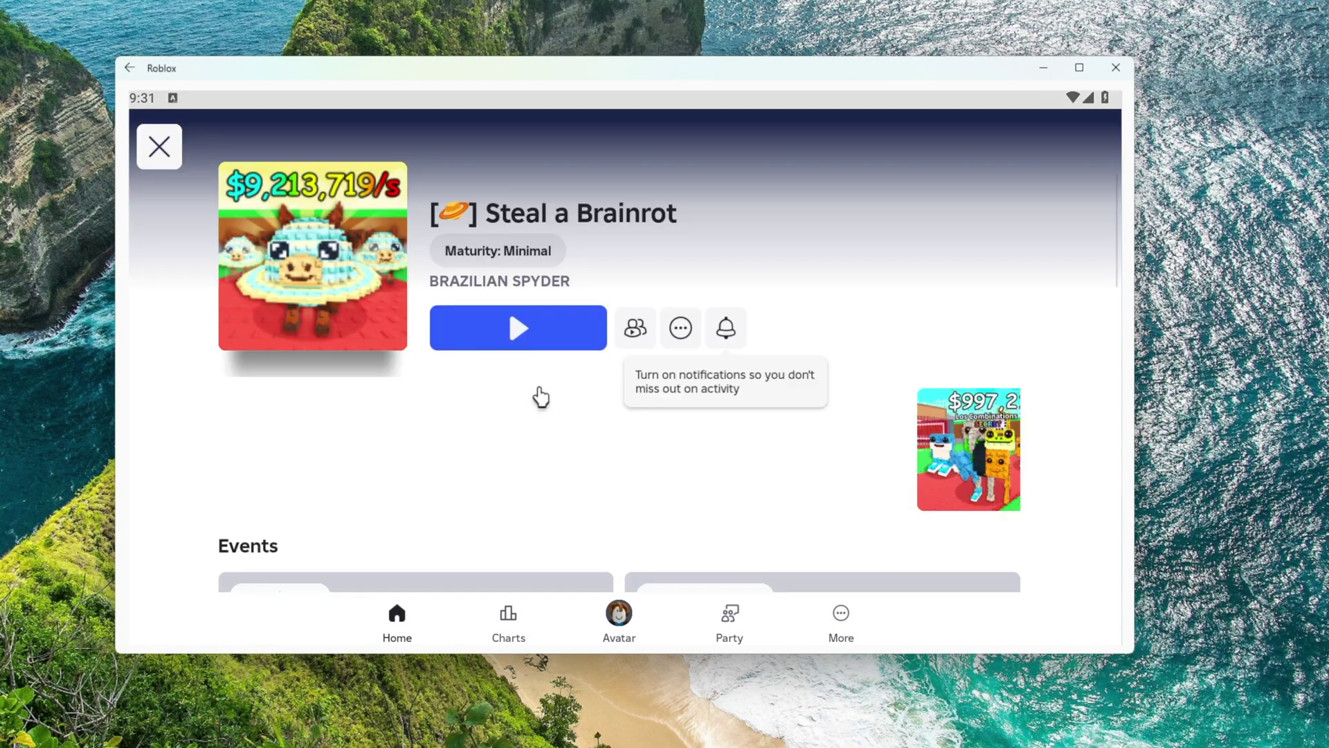
left_click(519, 327)
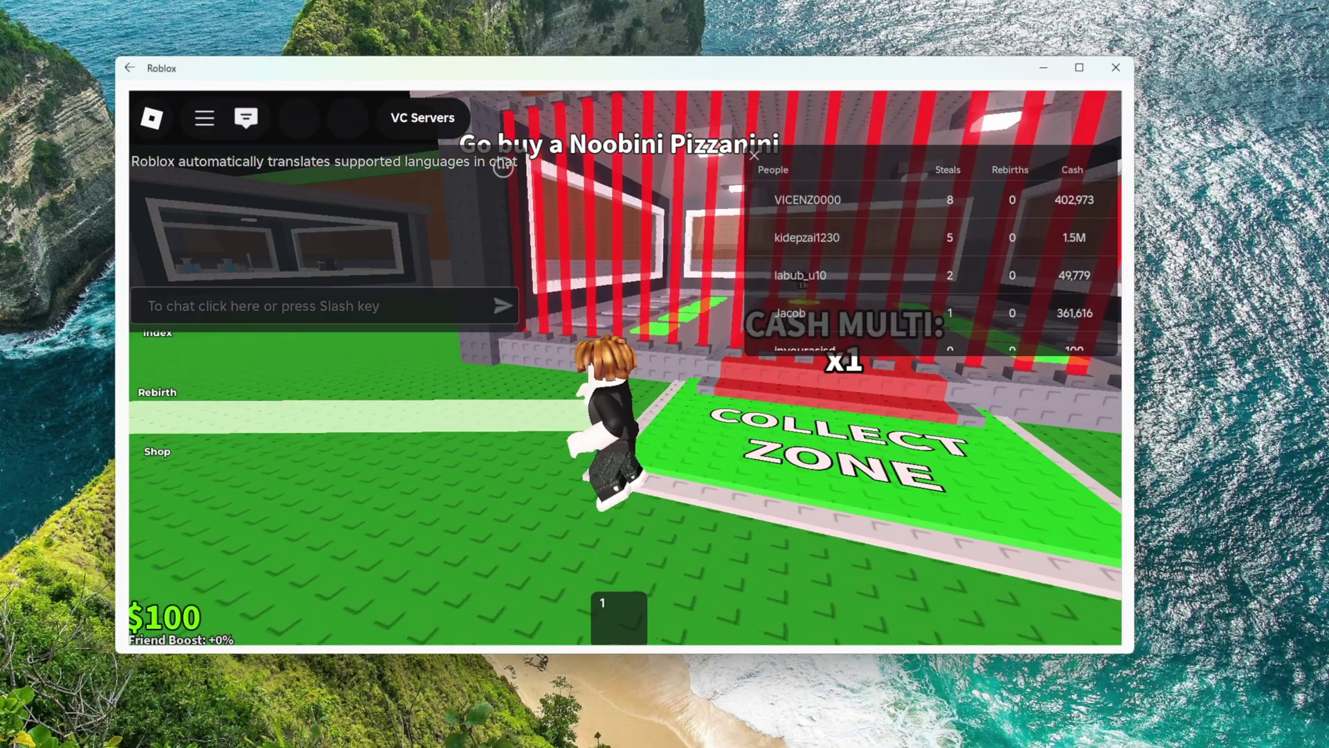